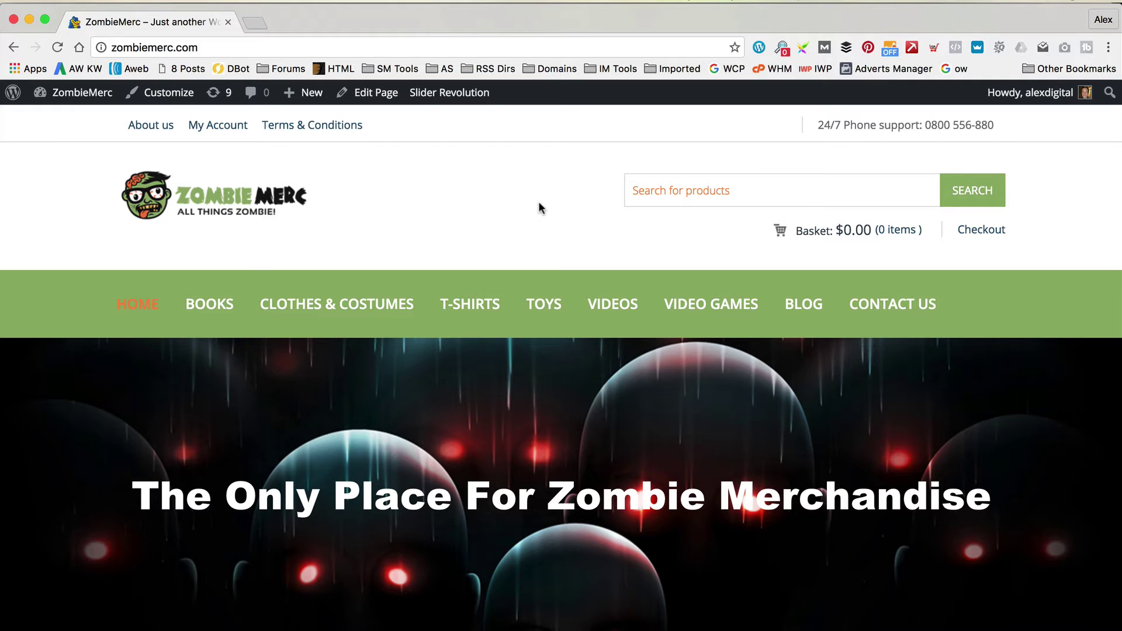
Open the site's admin dashboard and search for "updraft" among the plugins available to add.
left_click(51, 120)
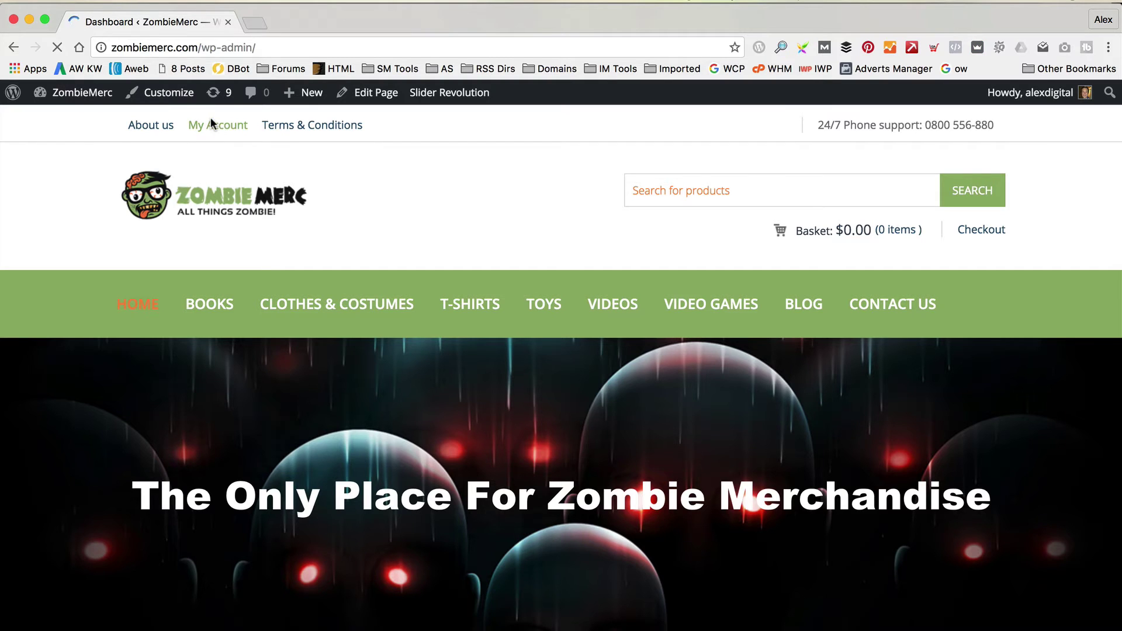
scroll(118, 349, "down", 5)
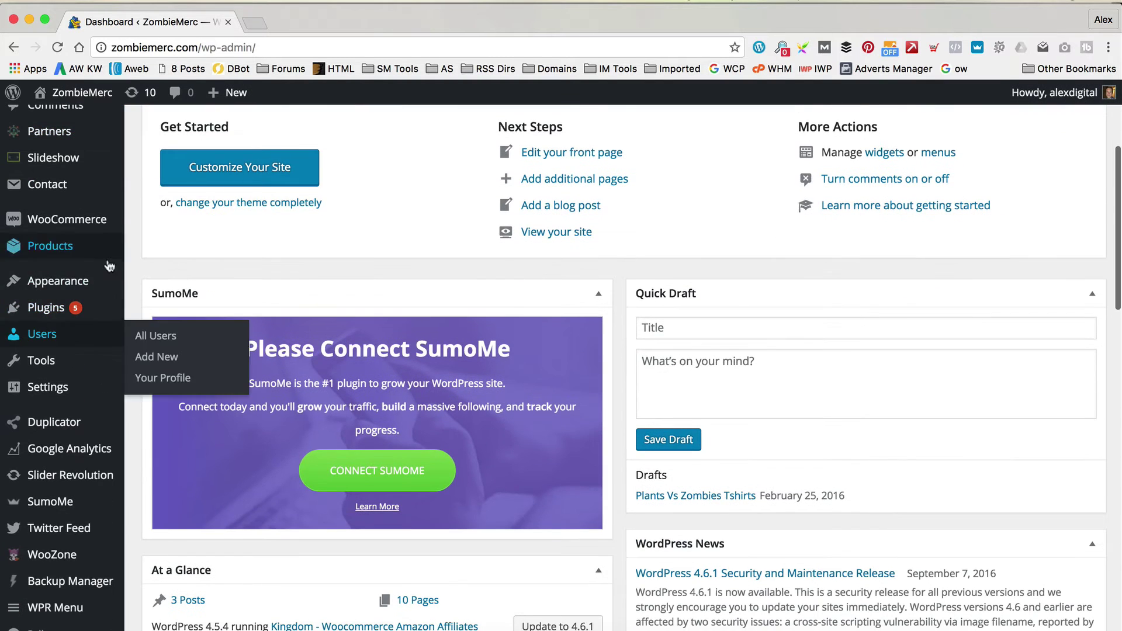
left_click(149, 329)
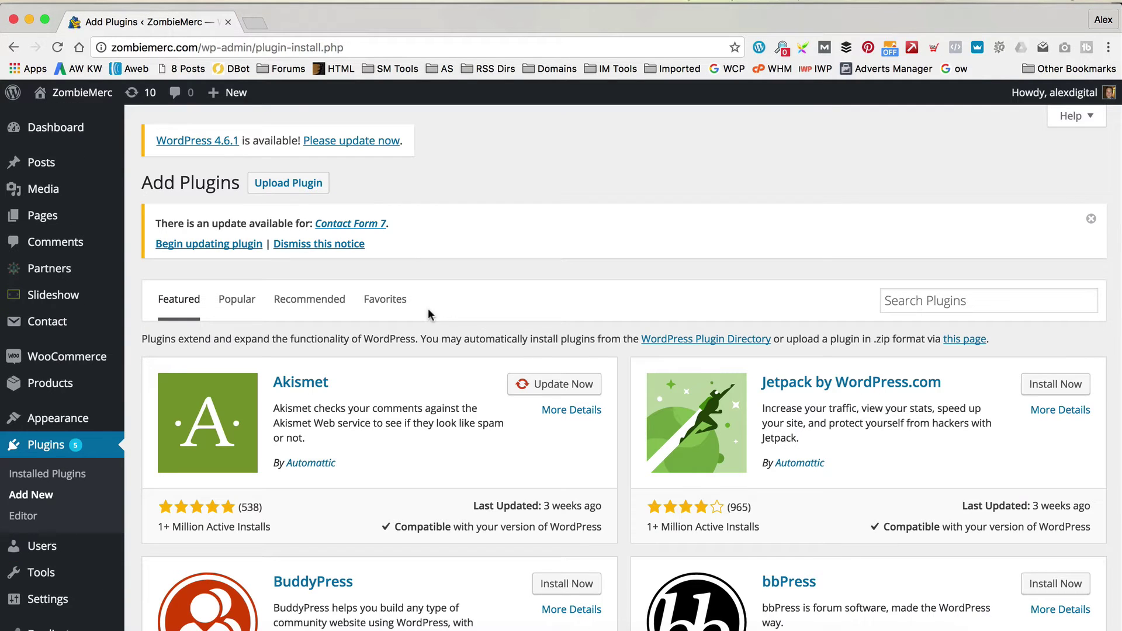
left_click(976, 297)
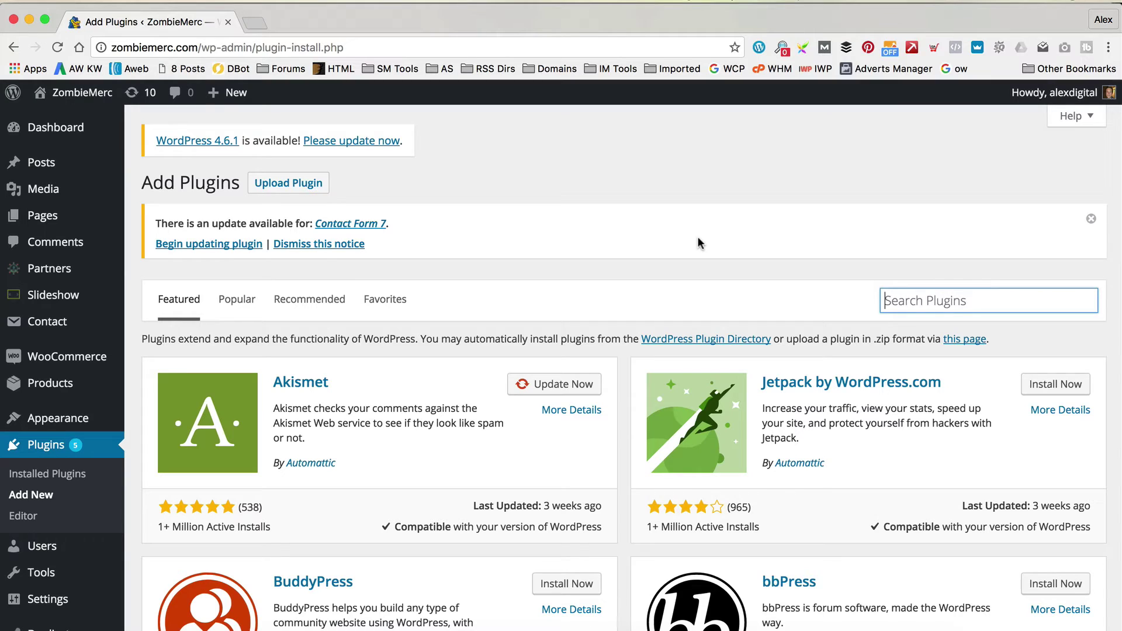
type("updraft")
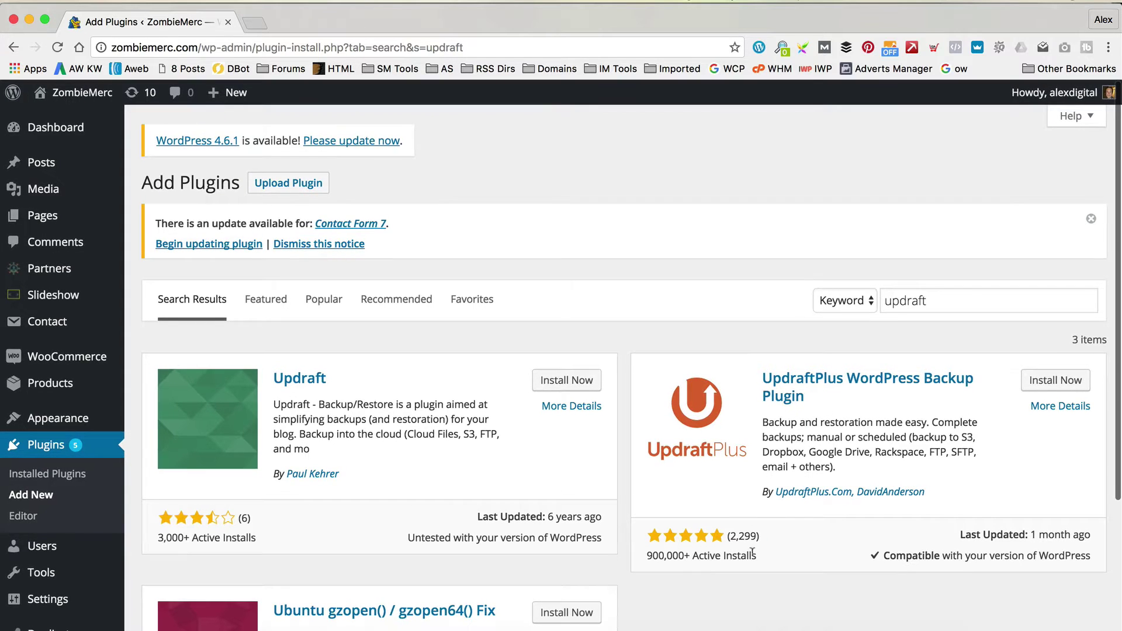
Install and activate the UpdraftPlus WordPress Backup Plugin, and open its UpdraftPlus Backups page.
left_click(1044, 382)
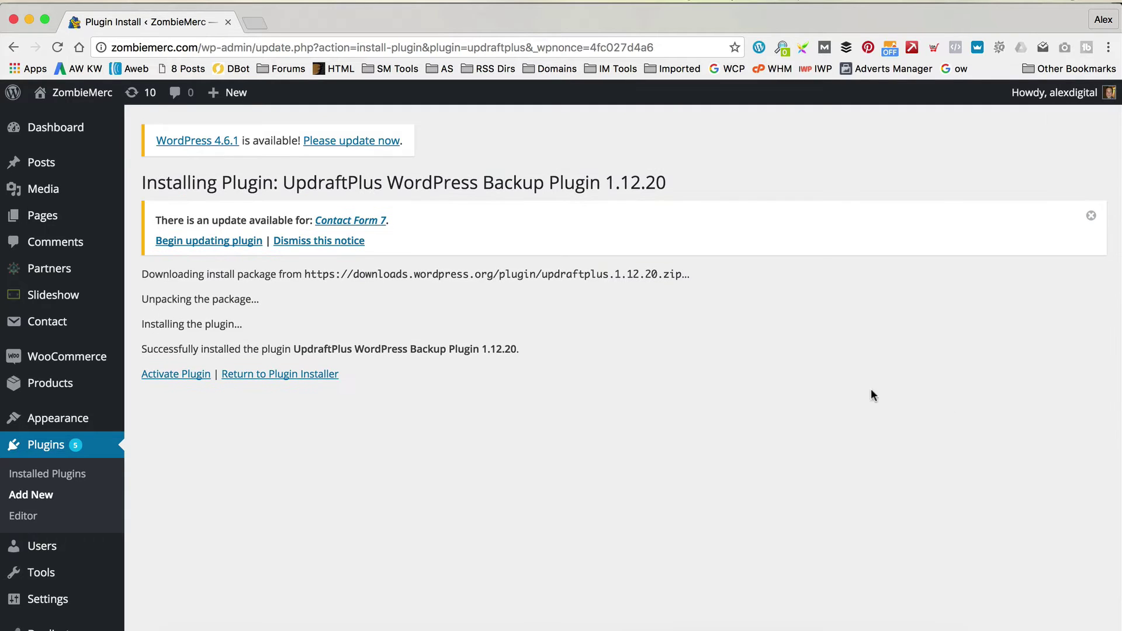
left_click(197, 378)
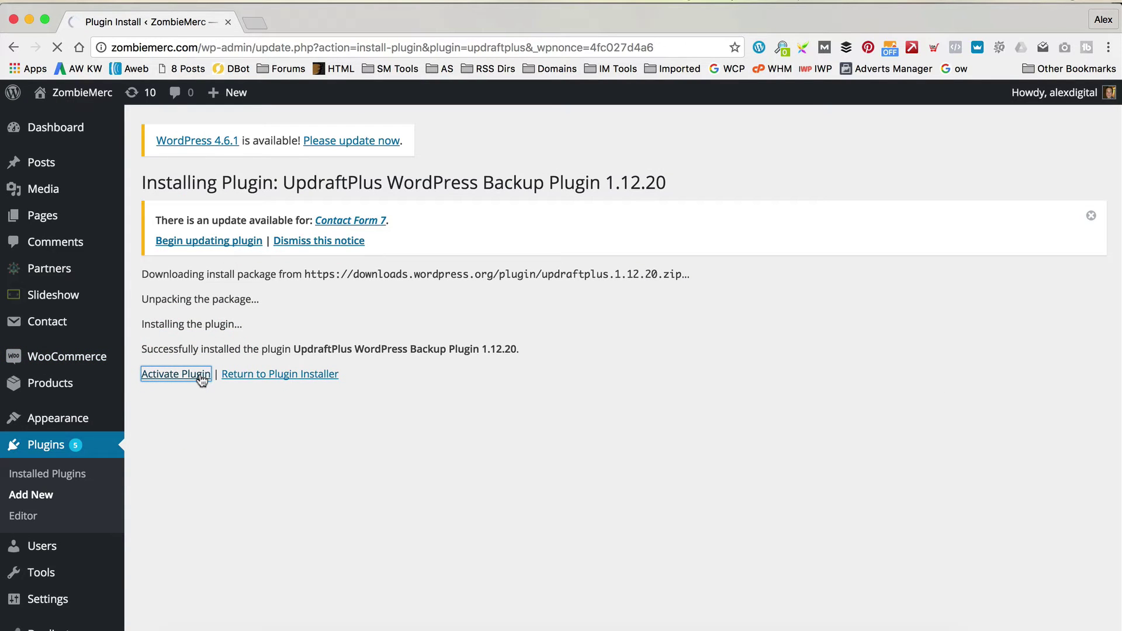
scroll(92, 196, "down", 6)
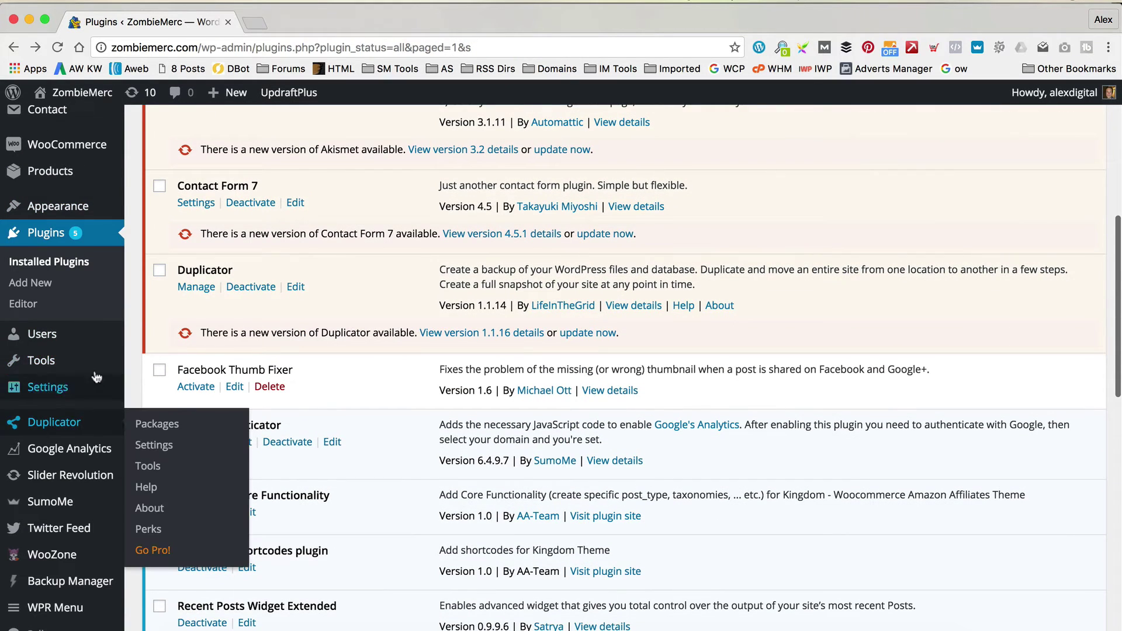
mouse_move(64, 394)
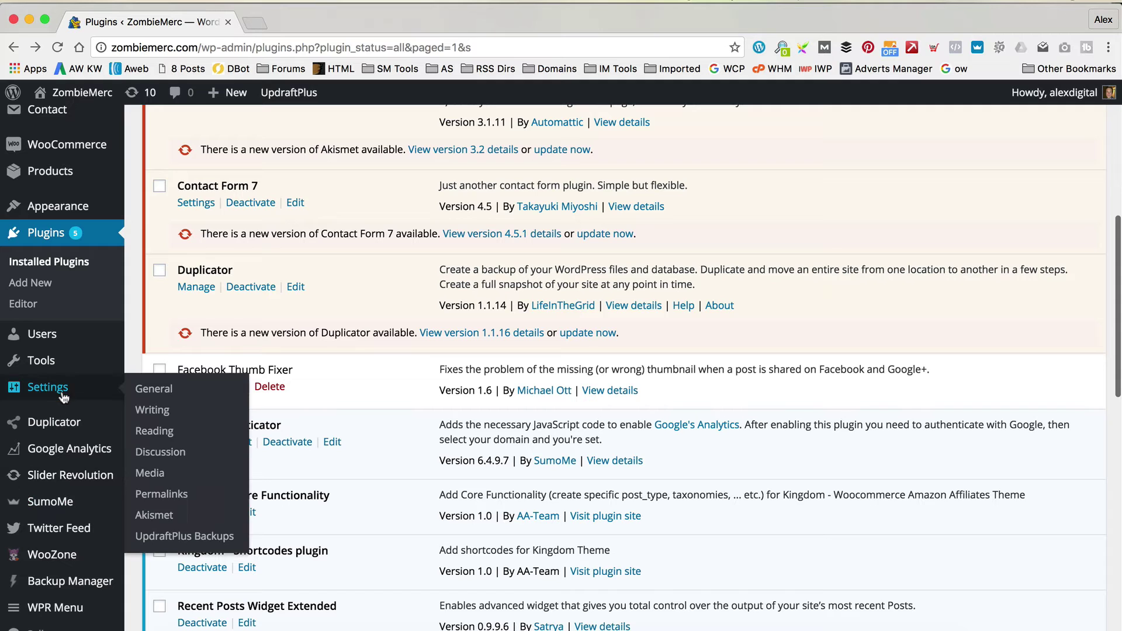
left_click(190, 537)
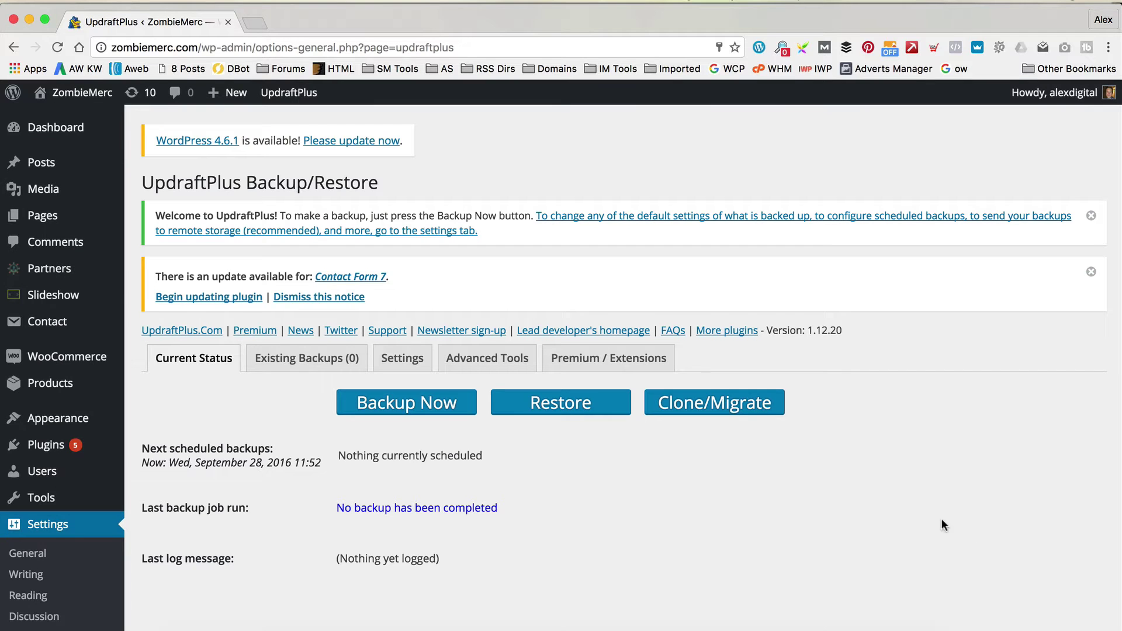
Open the UpdraftPlus plugin's own settings with the backup schedules and remote storage choices.
scroll(803, 496, "down", 3)
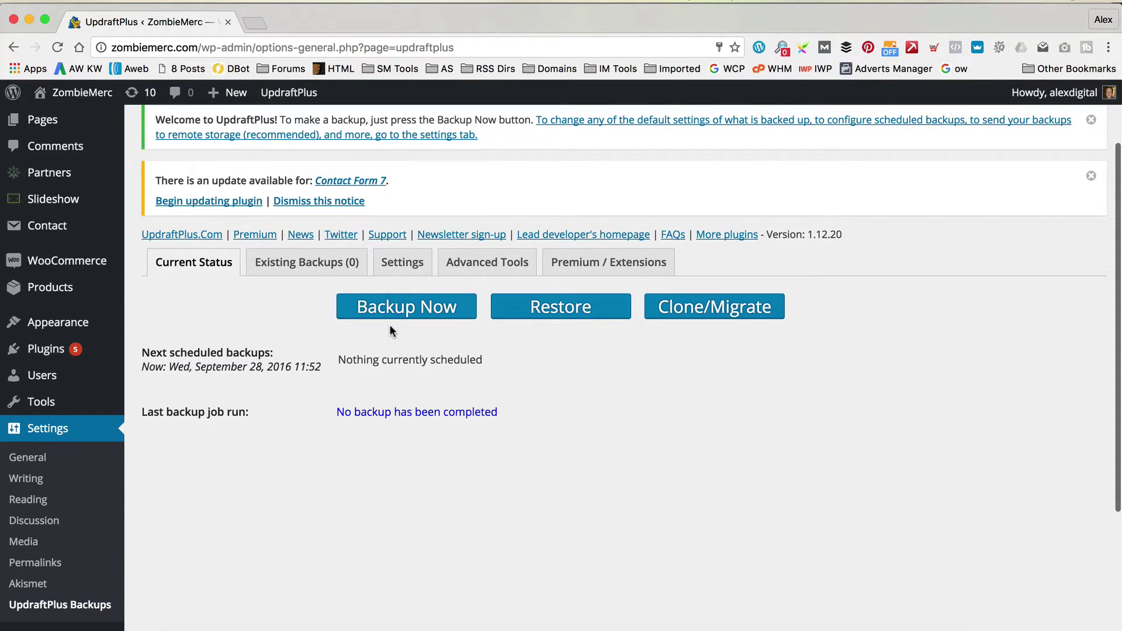
scroll(345, 341, "up", 2)
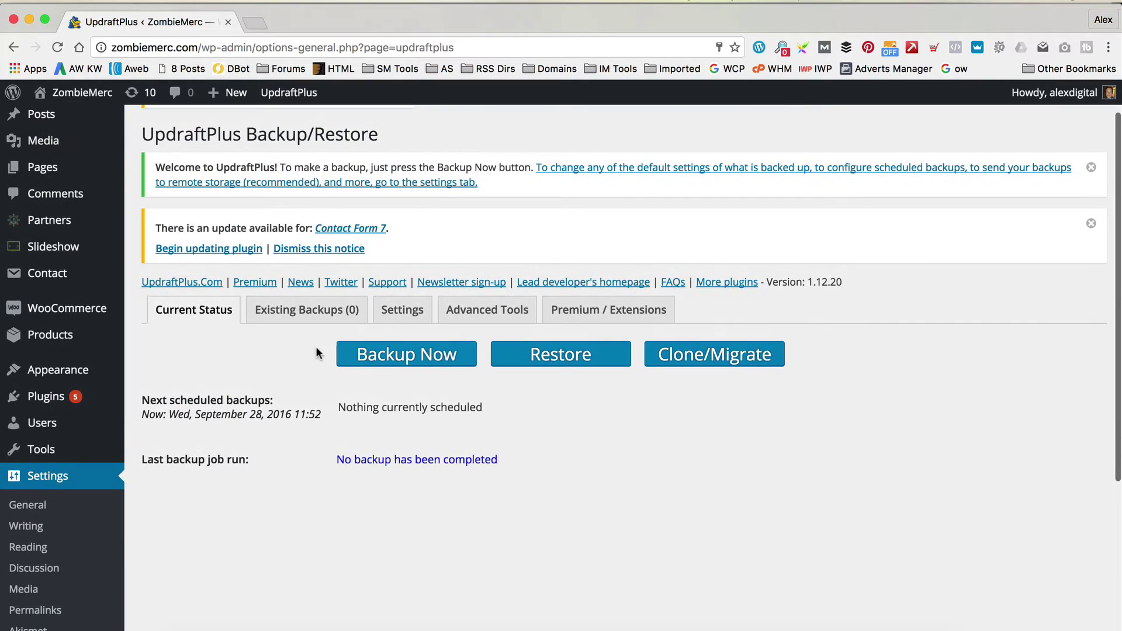
left_click(395, 314)
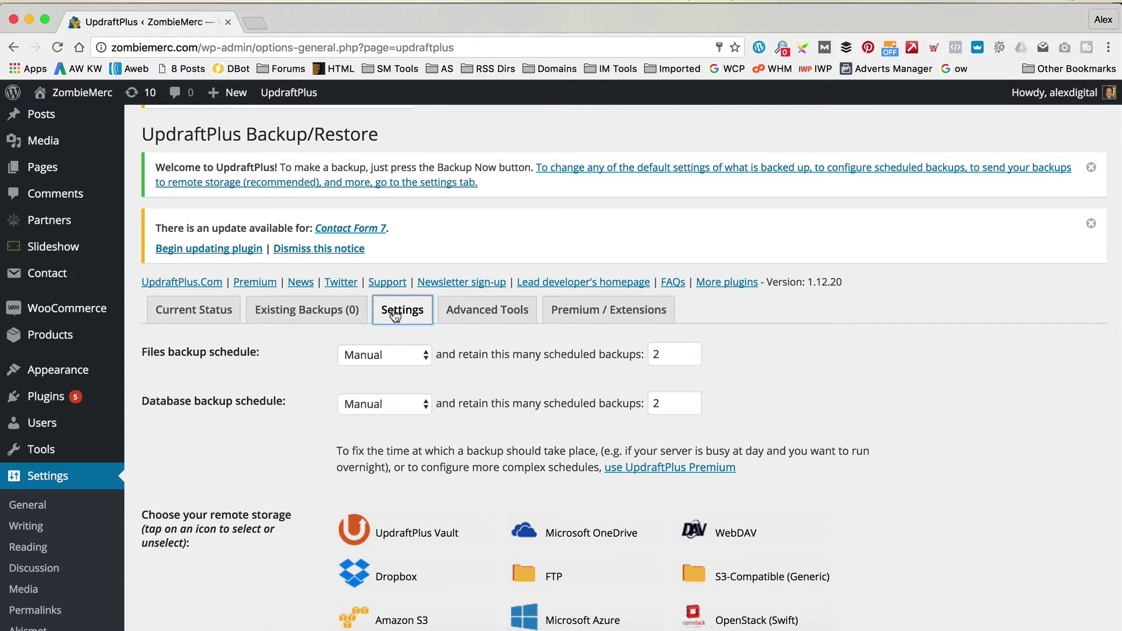
scroll(393, 318, "down", 2)
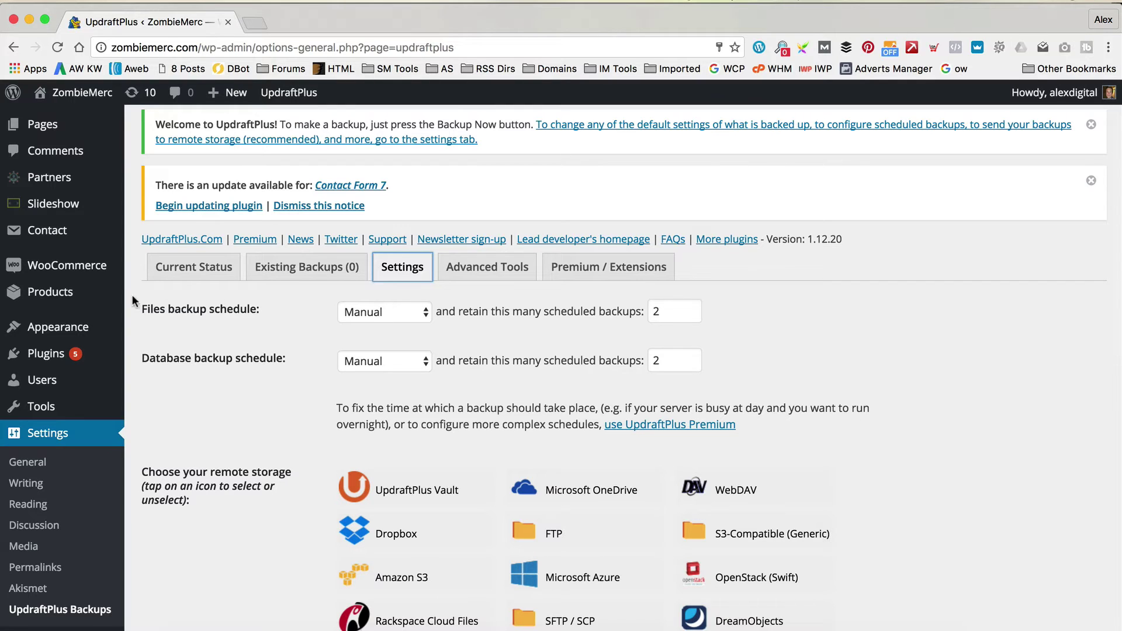
Examine the available schedule intervals for the files backup and the database backup, keeping both on Manual.
left_click(361, 312)
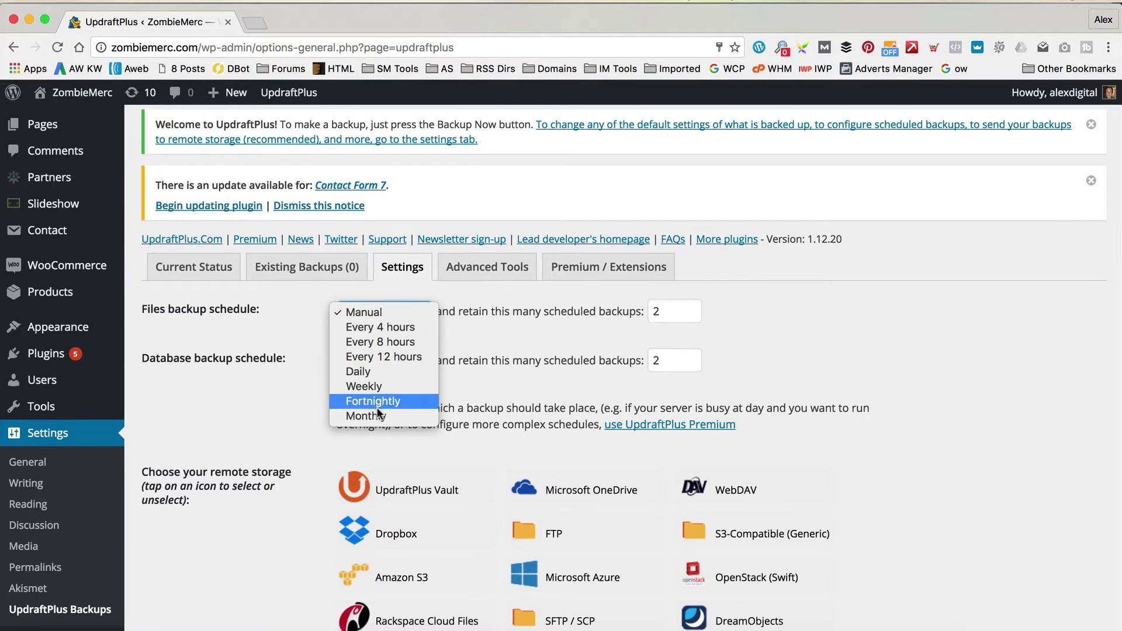
left_click(493, 320)
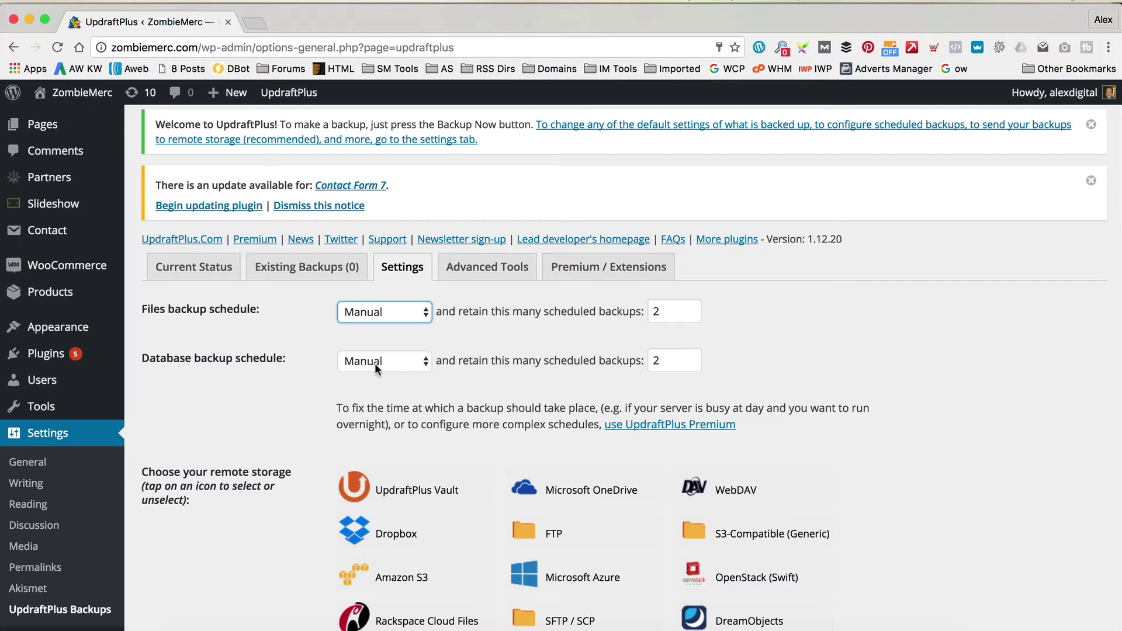
left_click(374, 363)
left_click(492, 346)
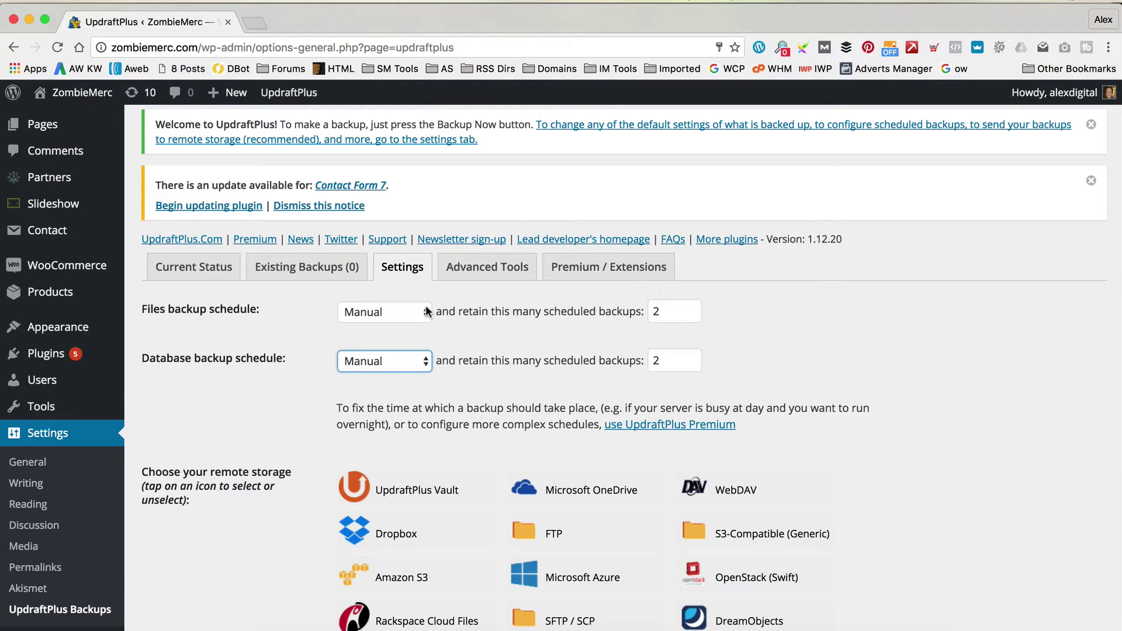
Choose Dropbox as the remote storage for backups and save the settings.
scroll(556, 289, "down", 3)
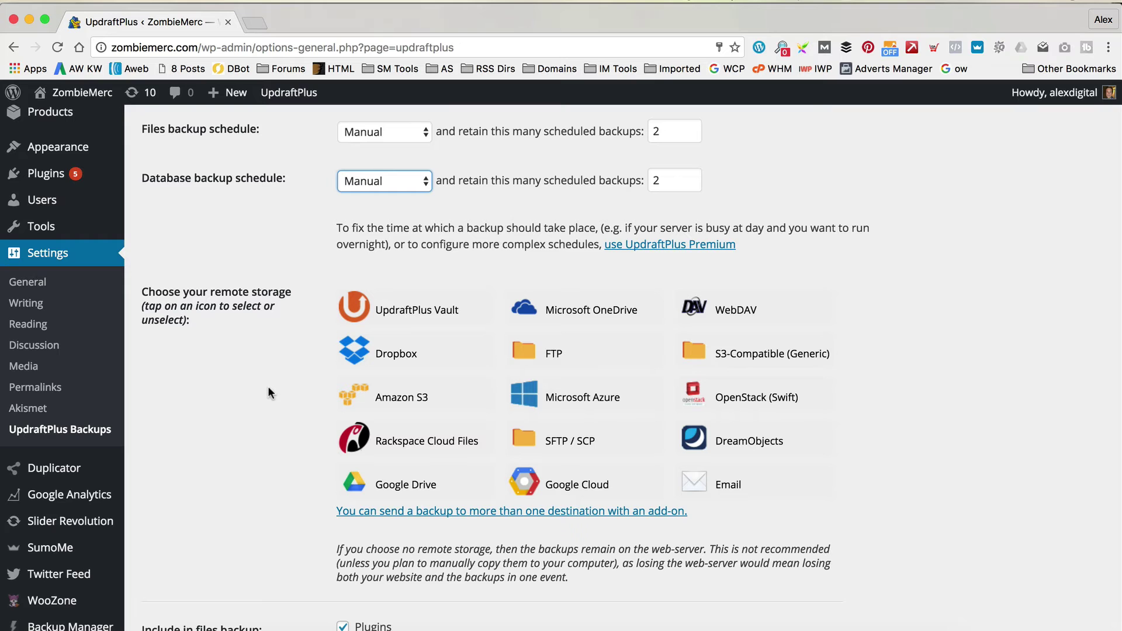
left_click(353, 354)
scroll(257, 386, "down", 3)
scroll(256, 384, "down", 3)
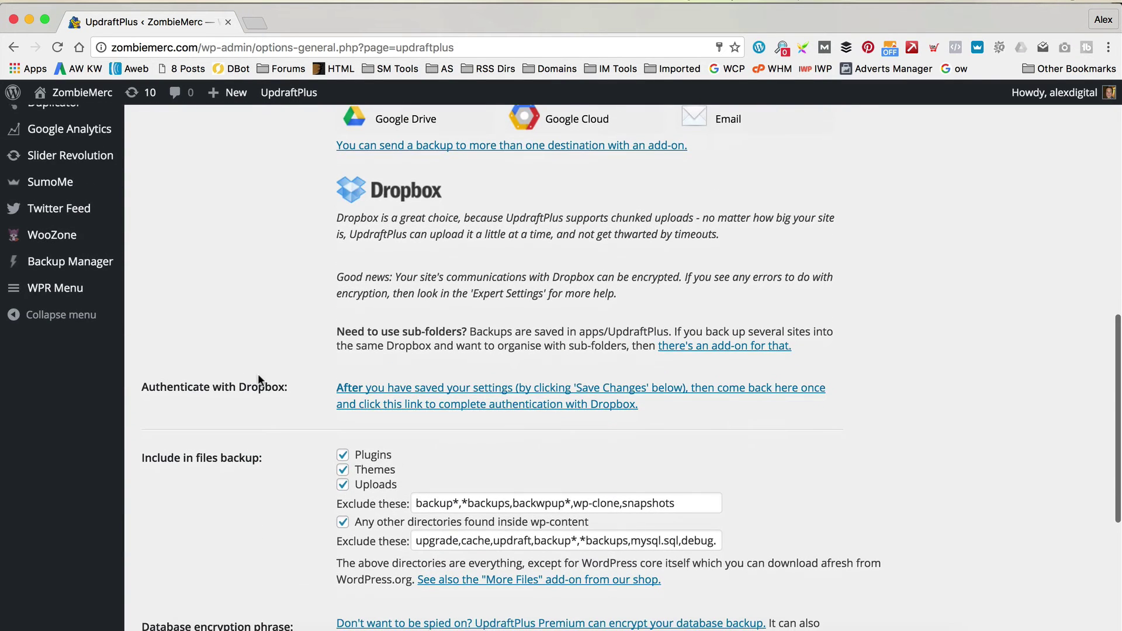
scroll(257, 383, "down", 6)
left_click(376, 583)
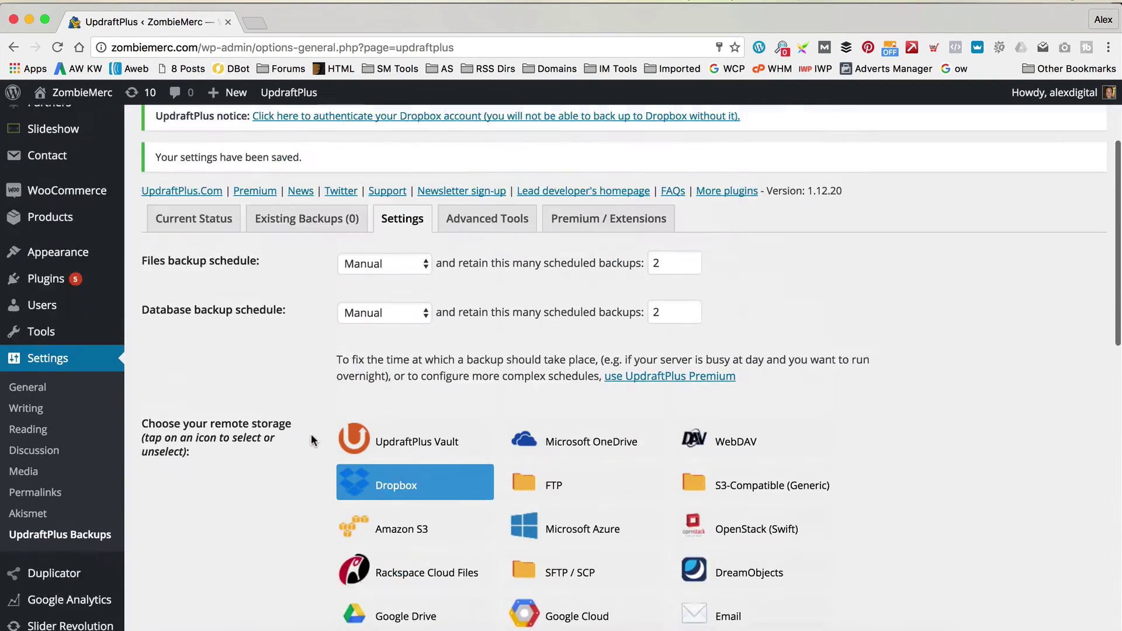
Authenticate UpdraftPlus with Dropbox, allowing it access to its own folder in the Dropbox account.
scroll(311, 439, "down", 5)
scroll(311, 440, "down", 2)
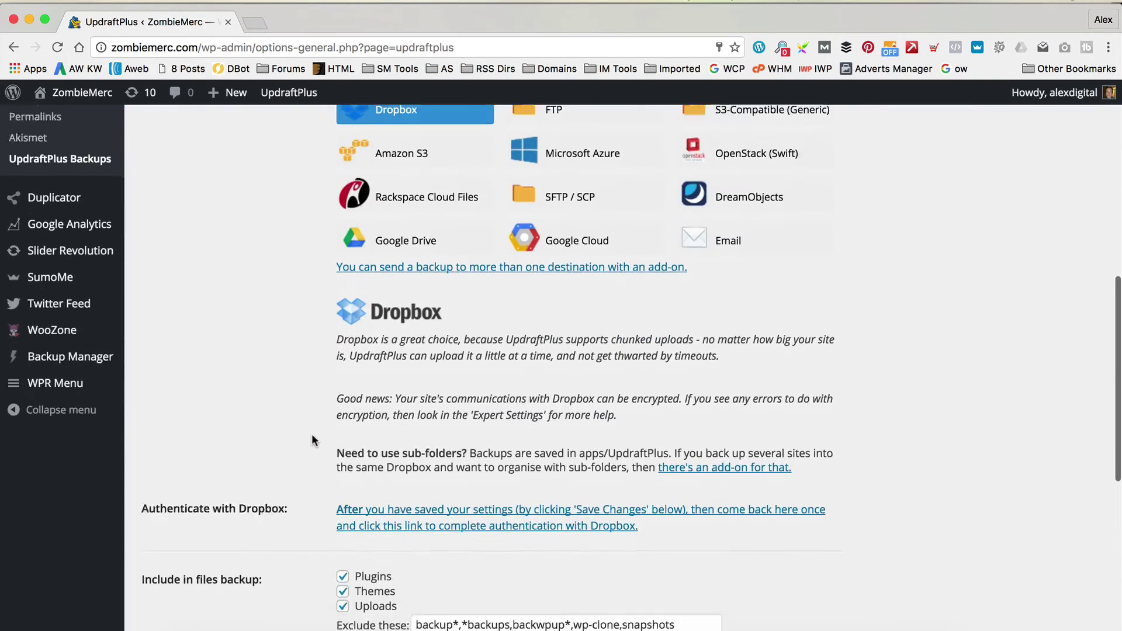
left_click(460, 522)
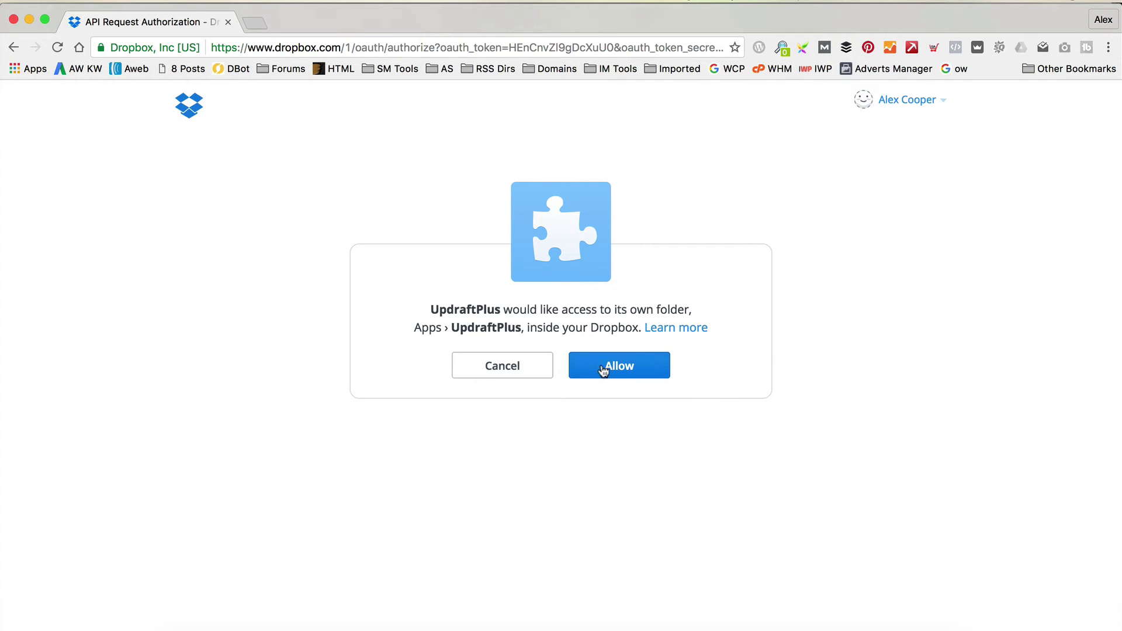
left_click(641, 365)
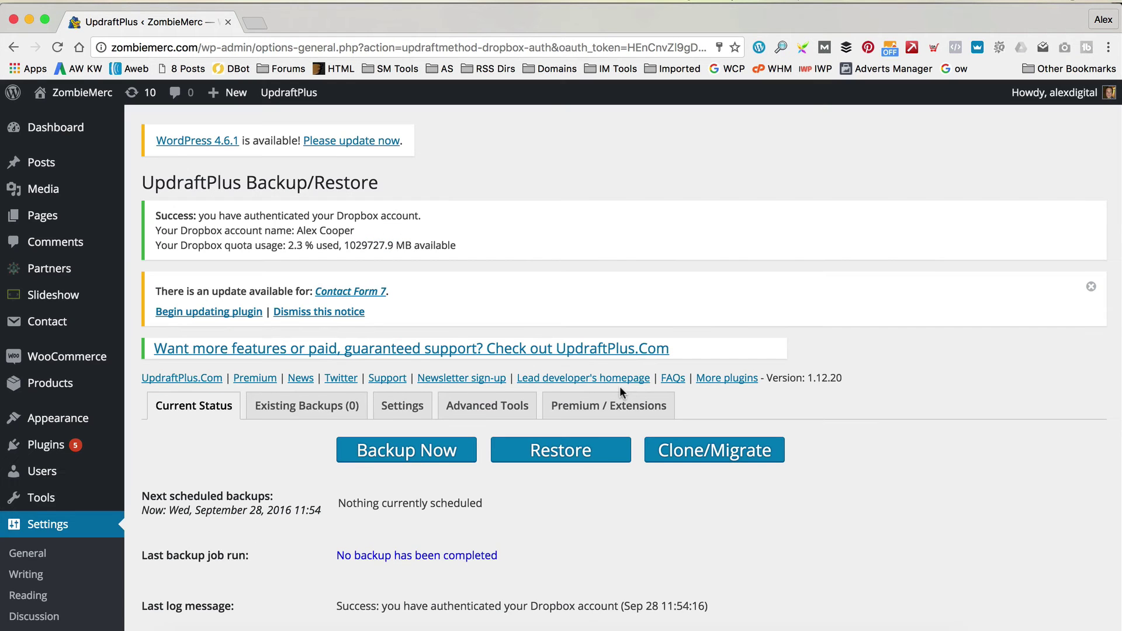
Return to the UpdraftPlus settings and enable the basic report e-mail to the site's admin address.
scroll(582, 358, "down", 3)
scroll(580, 353, "down", 2)
scroll(582, 351, "up", 5)
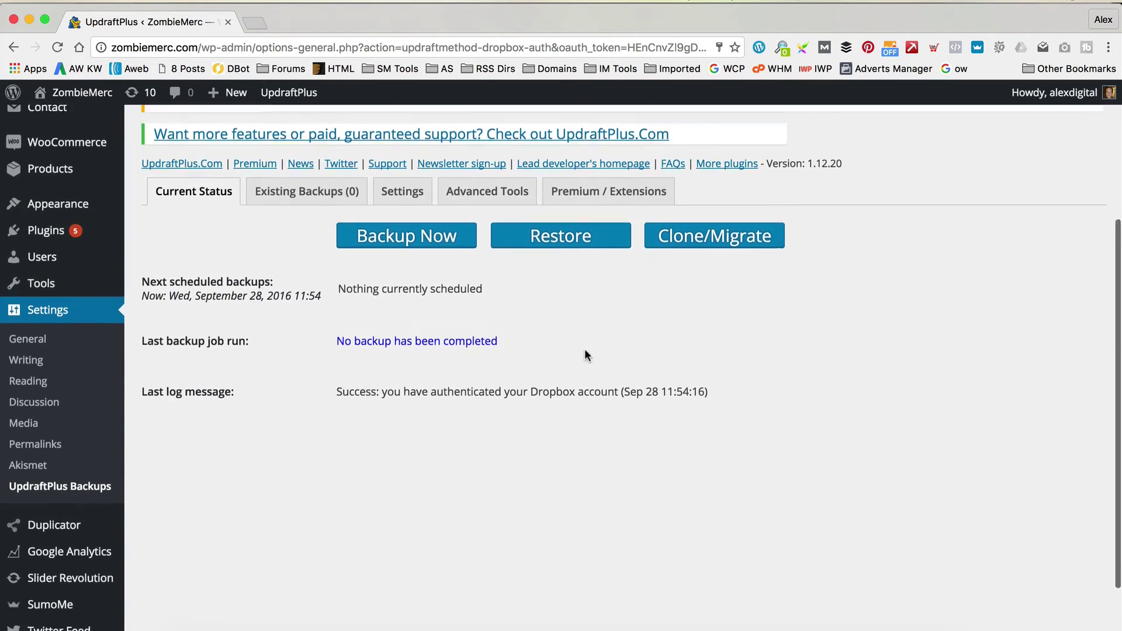
left_click(402, 378)
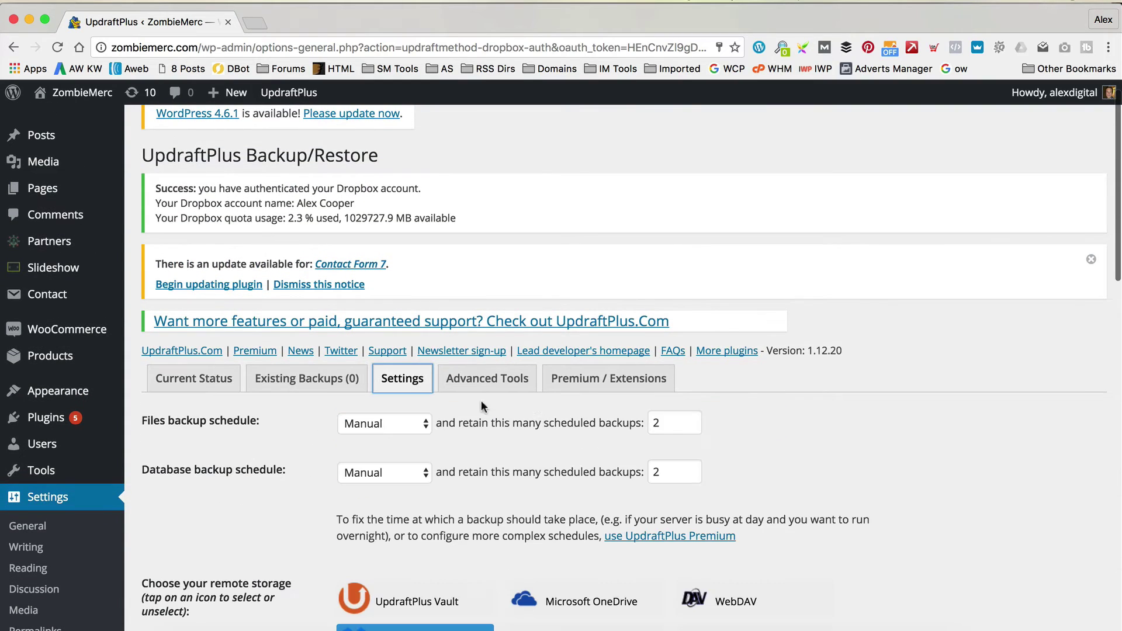
scroll(549, 401, "down", 15)
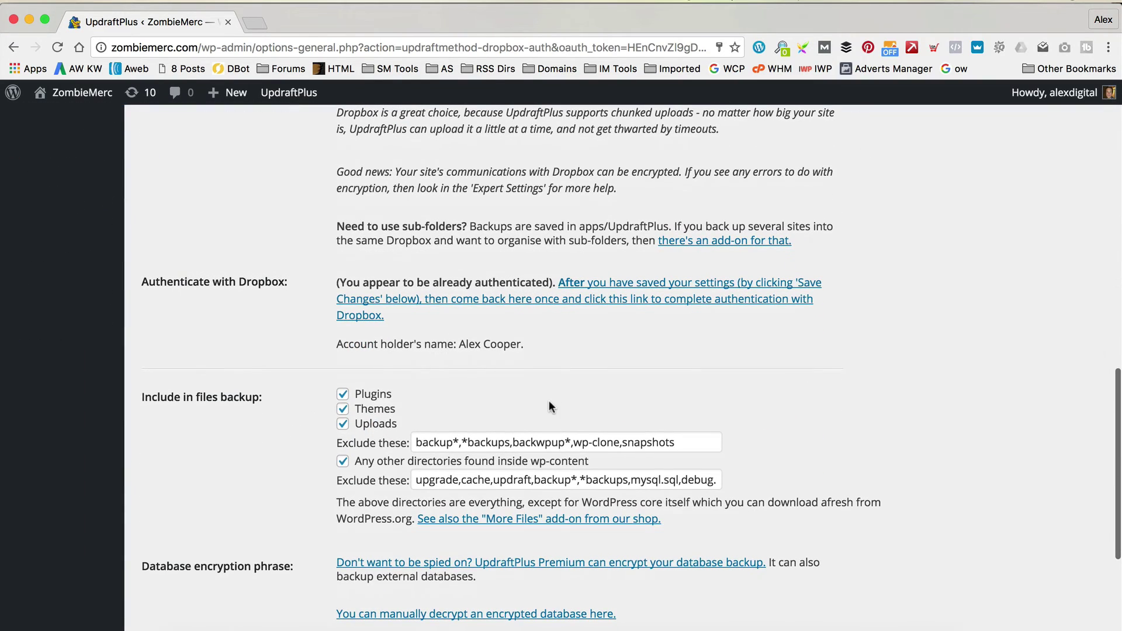
scroll(409, 401, "down", 2)
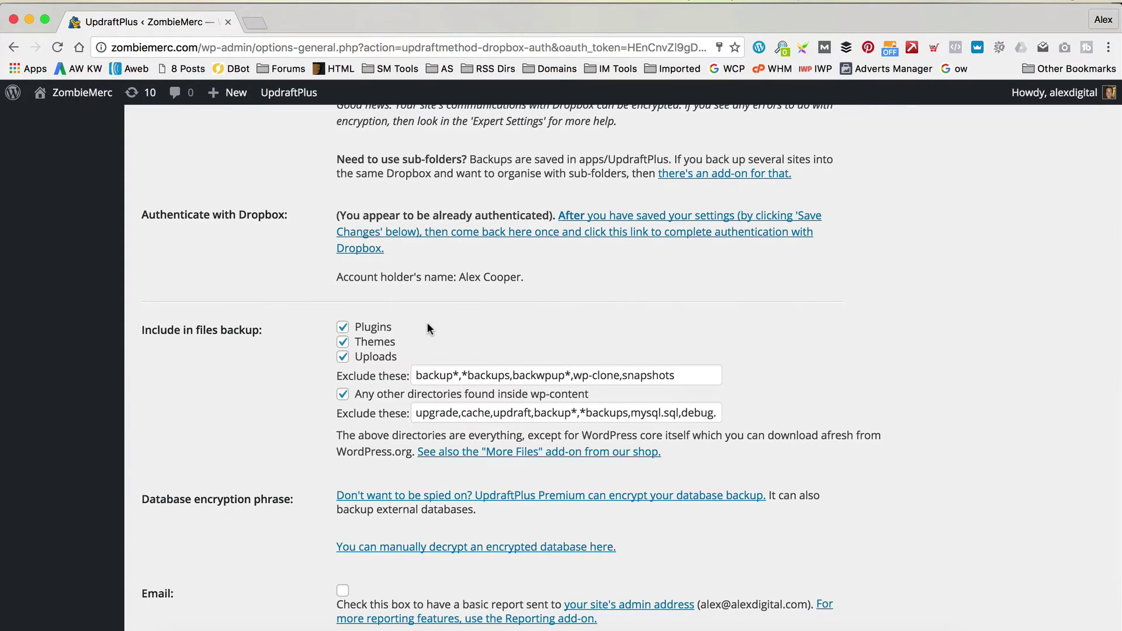
scroll(404, 427, "down", 2)
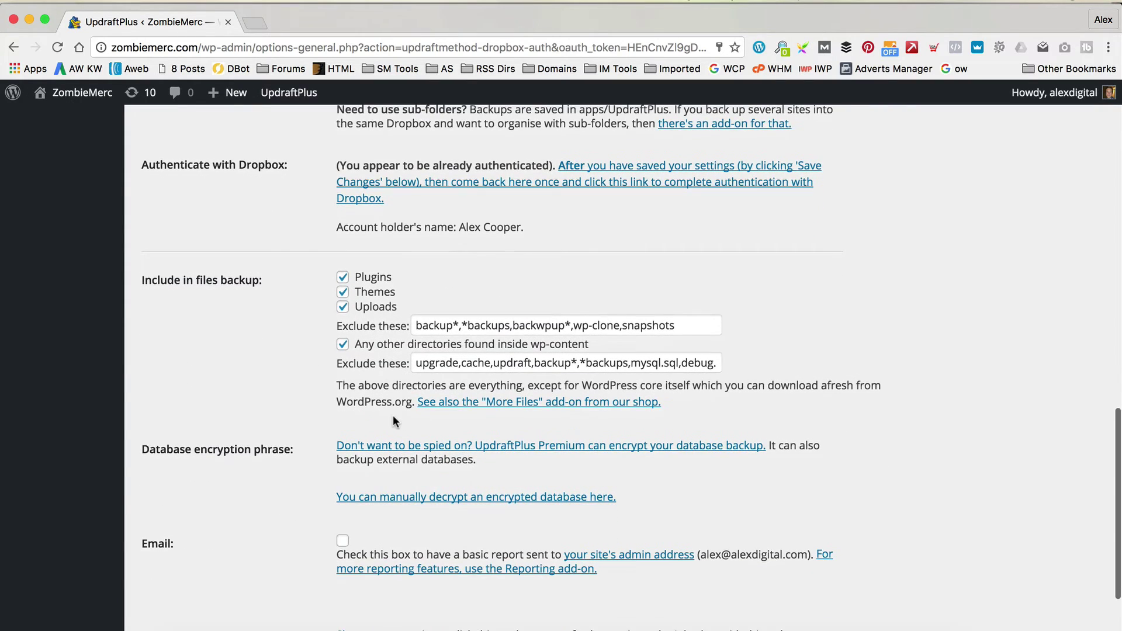
scroll(401, 421, "down", 3)
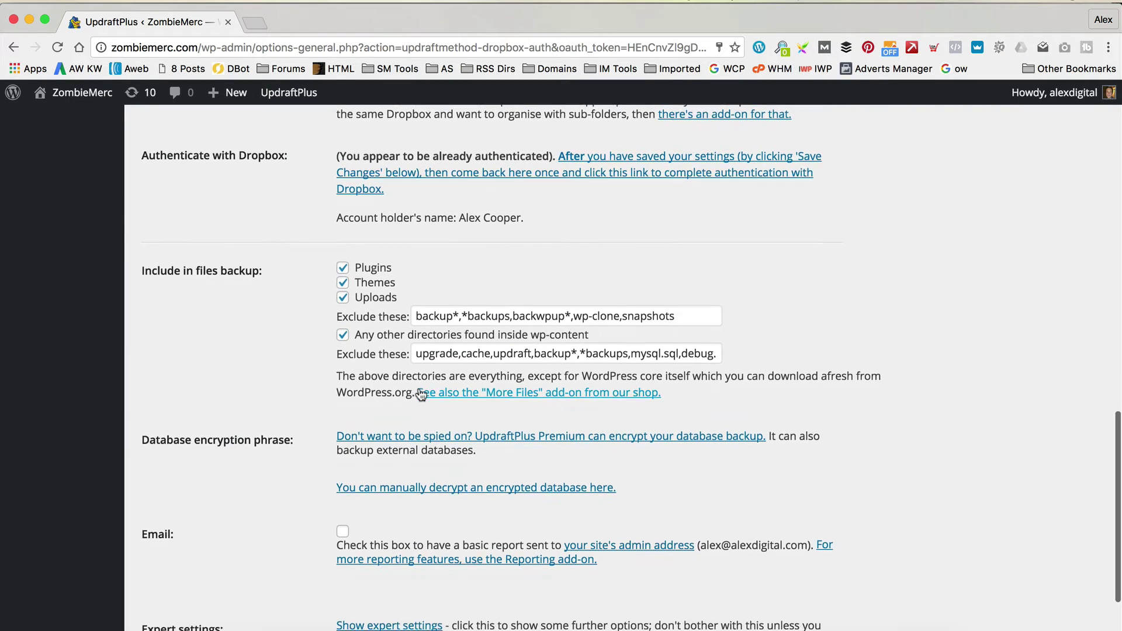
scroll(495, 486, "down", 3)
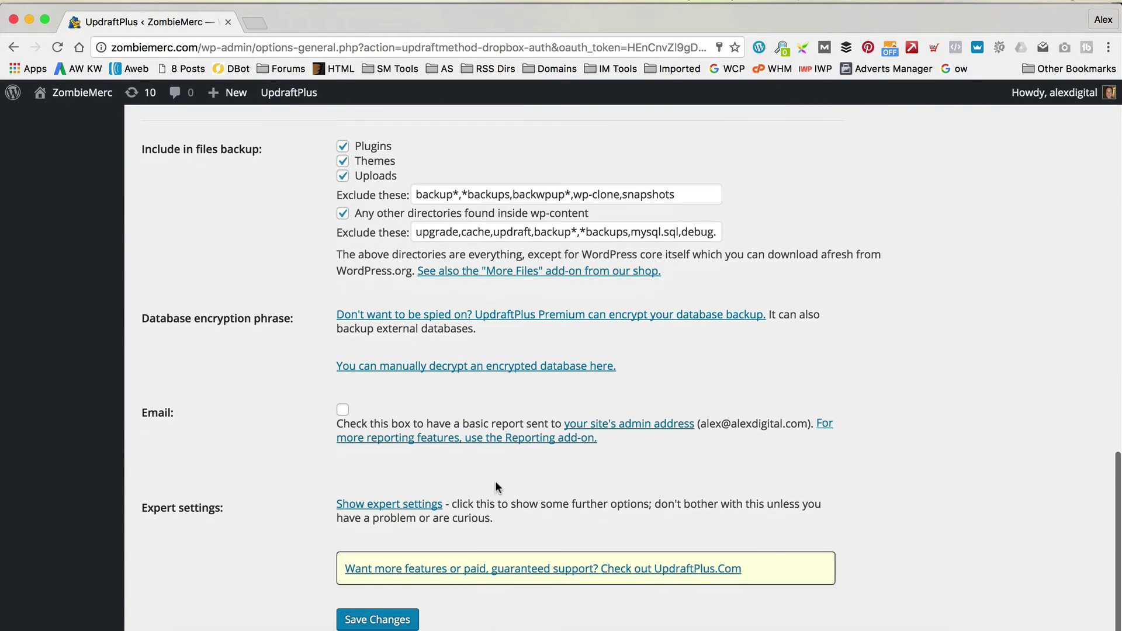
left_click(343, 410)
scroll(490, 381, "down", 2)
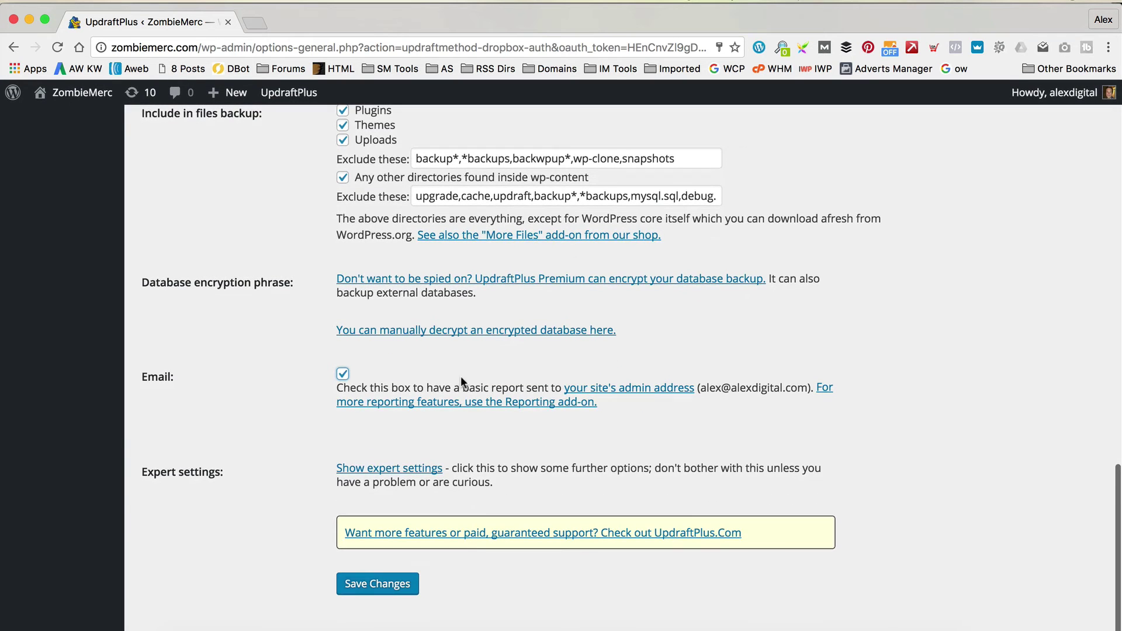
Show the expert settings, review their options, and save the UpdraftPlus settings.
left_click(375, 468)
scroll(462, 454, "down", 8)
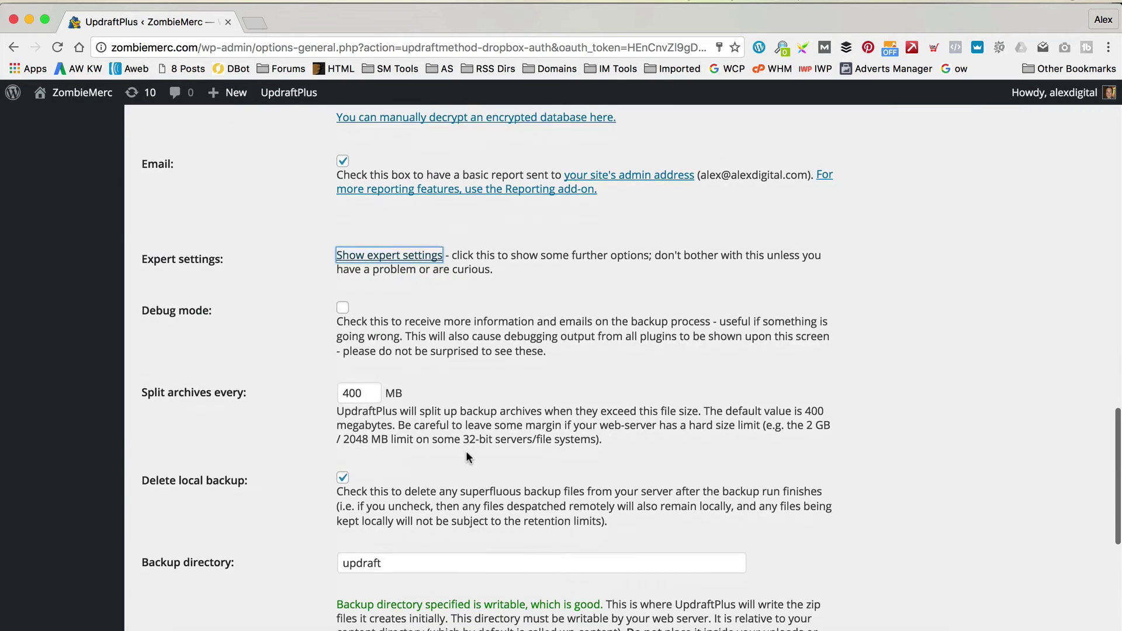
scroll(432, 442, "up", 7)
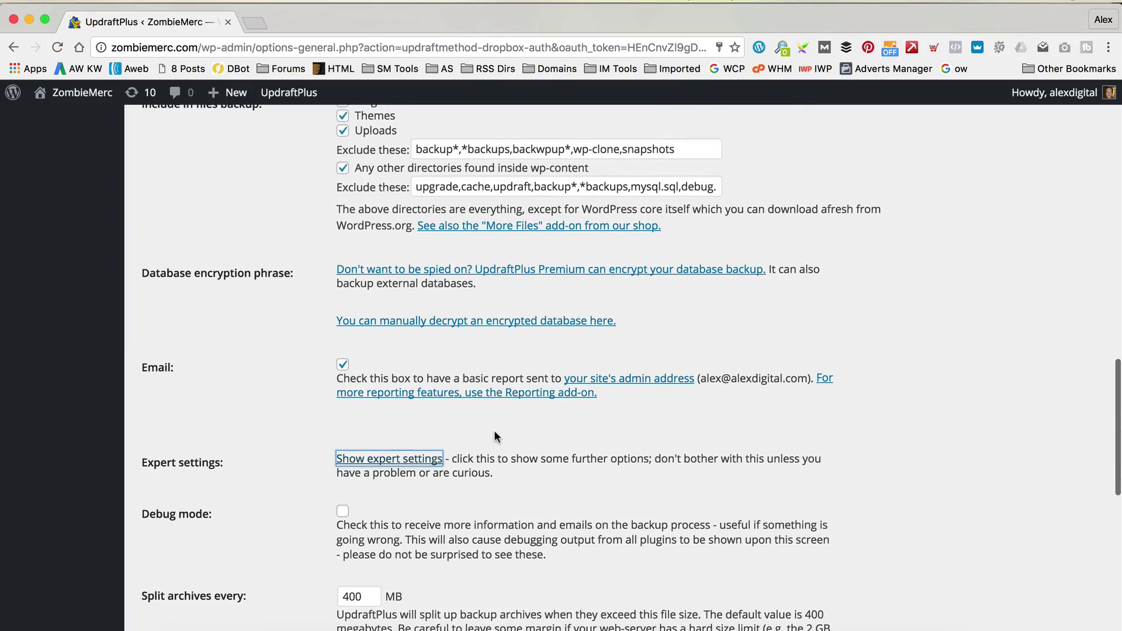
scroll(494, 432, "down", 20)
scroll(496, 438, "down", 3)
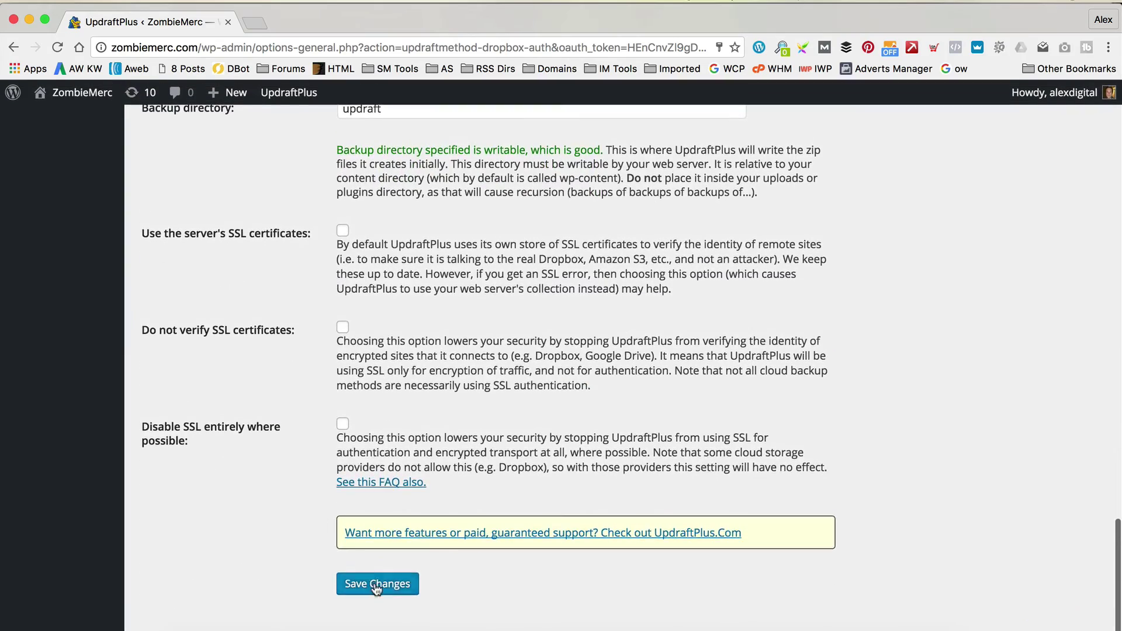
left_click(377, 584)
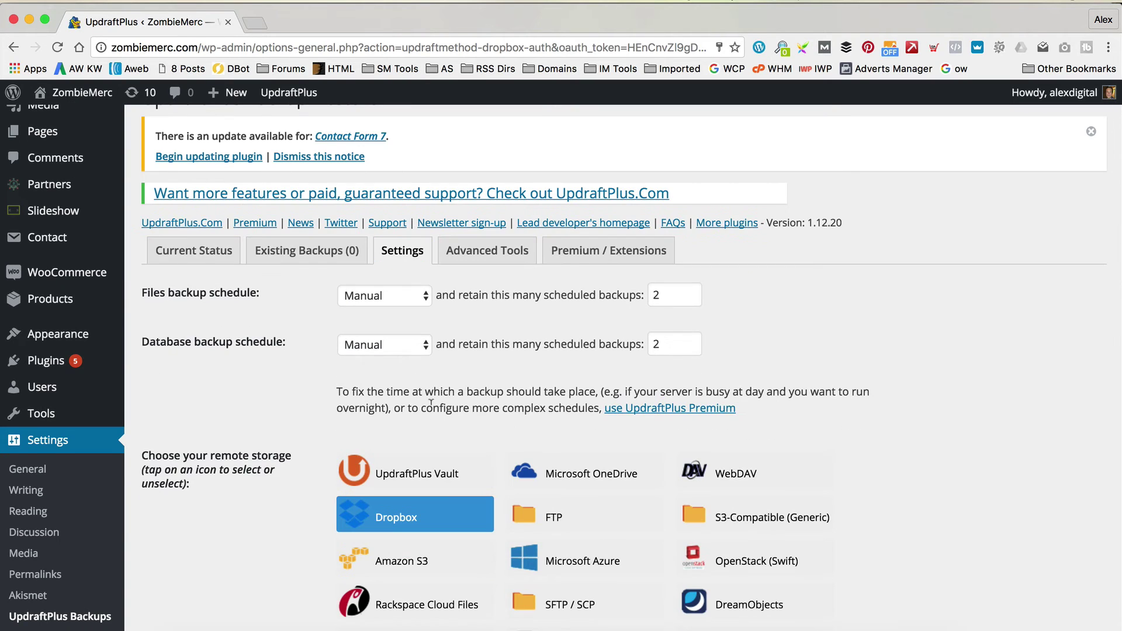
Run a one-time backup of the site's database and files, sending it to remote storage.
left_click(212, 256)
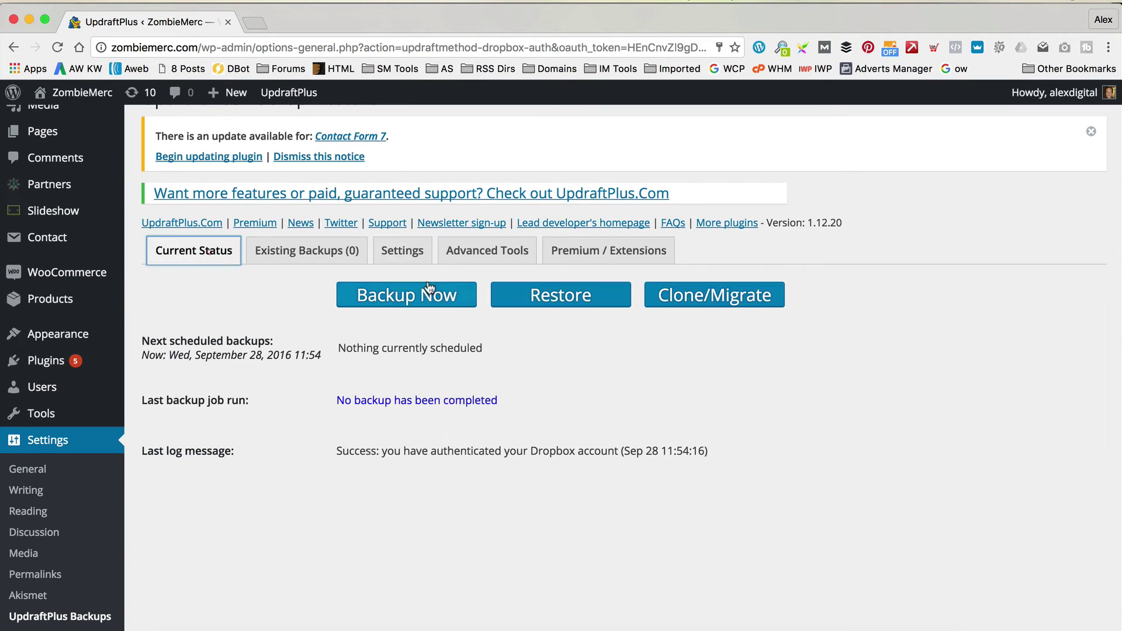
left_click(383, 299)
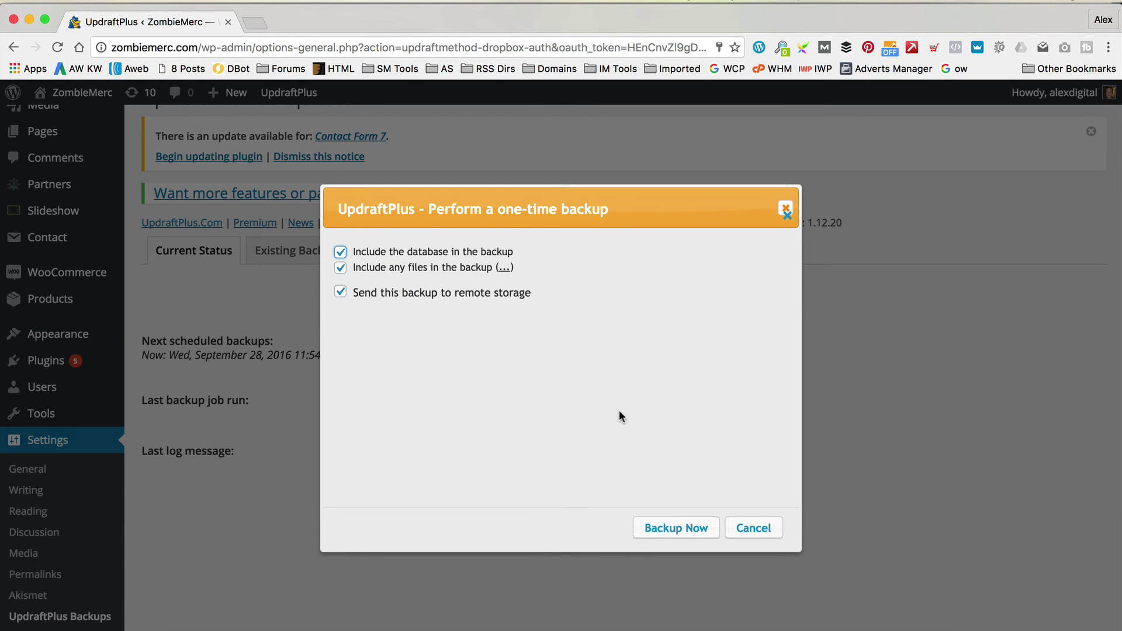
left_click(678, 533)
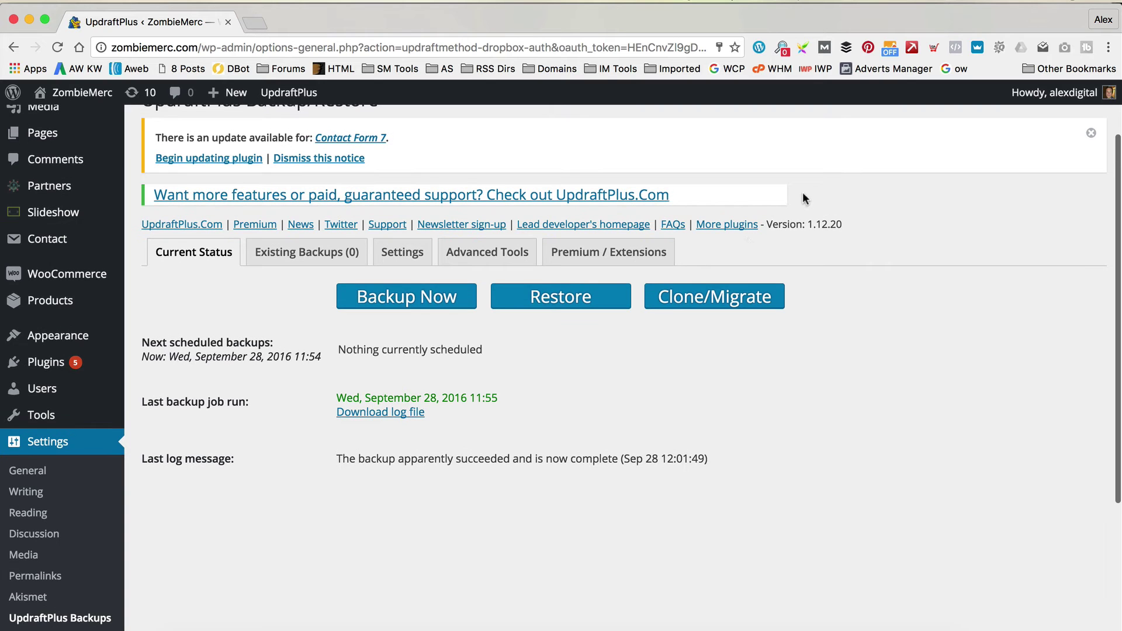
Switch to Finder, open Dropbox's Apps/UpdraftPlus folder, and widen the name column and sort the files by date modified, newest first.
left_click(117, 619)
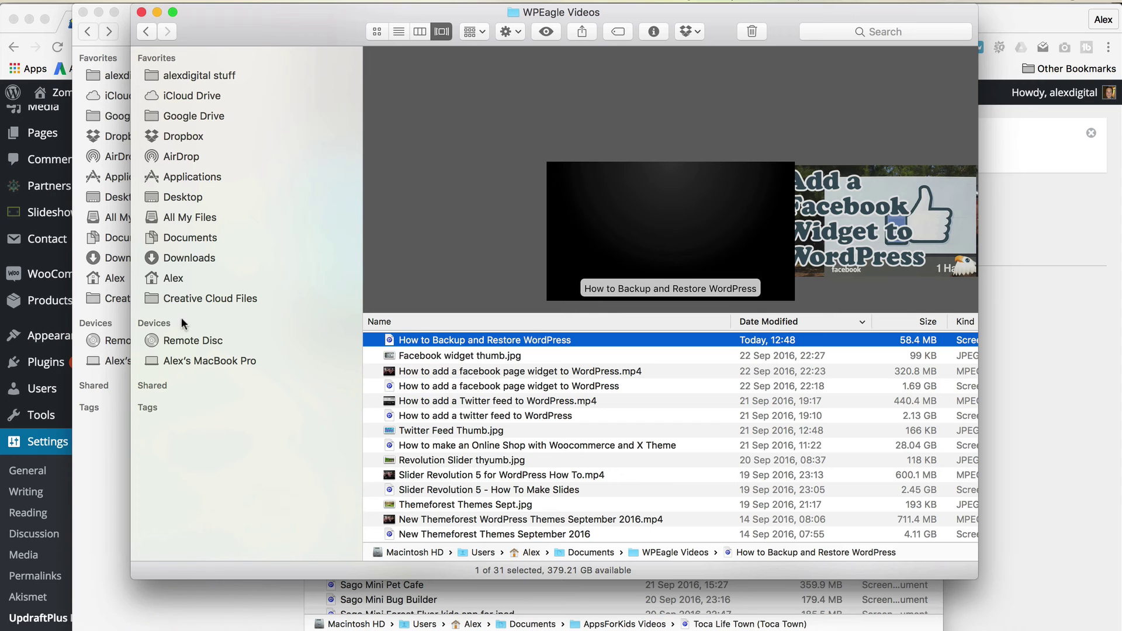
left_click(184, 136)
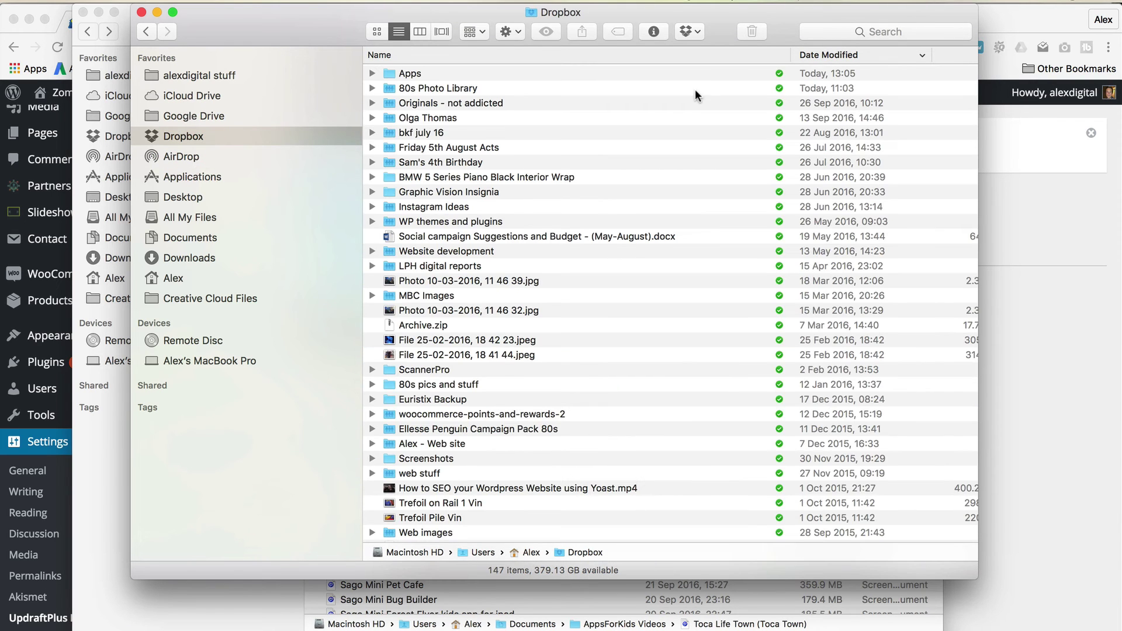
double_click(419, 74)
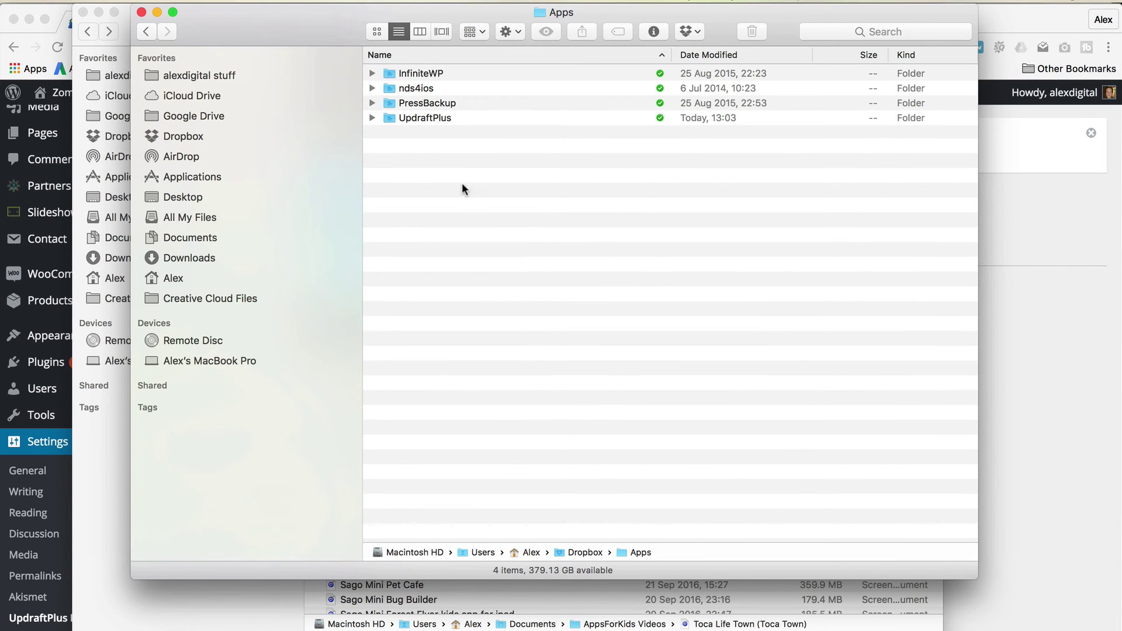
double_click(417, 118)
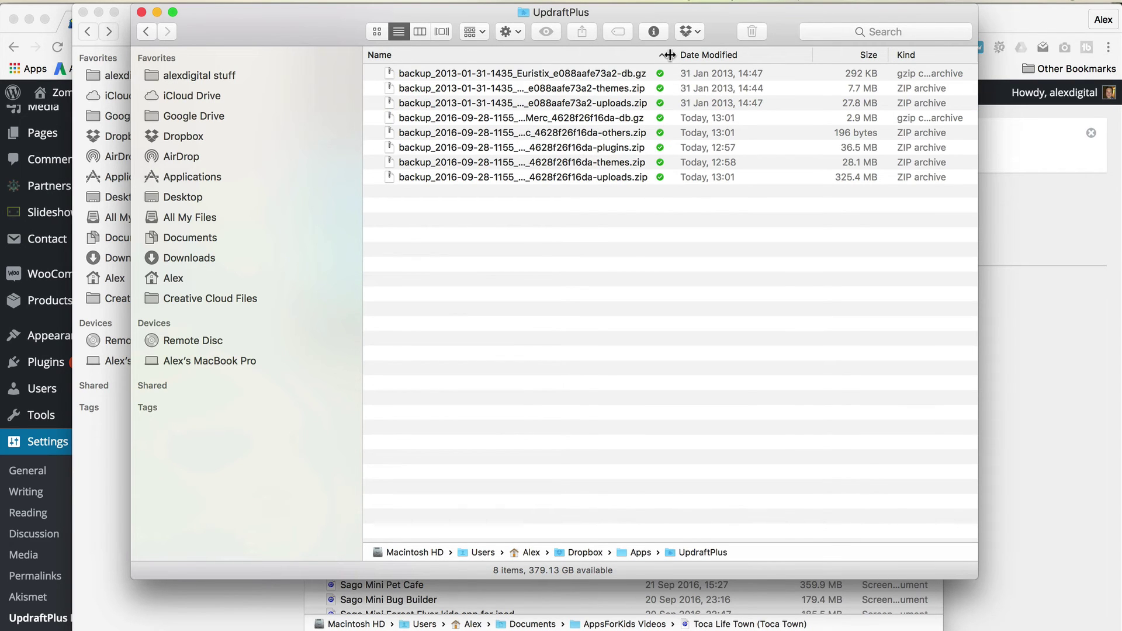
left_click_drag(671, 55, 821, 55)
left_click(852, 55)
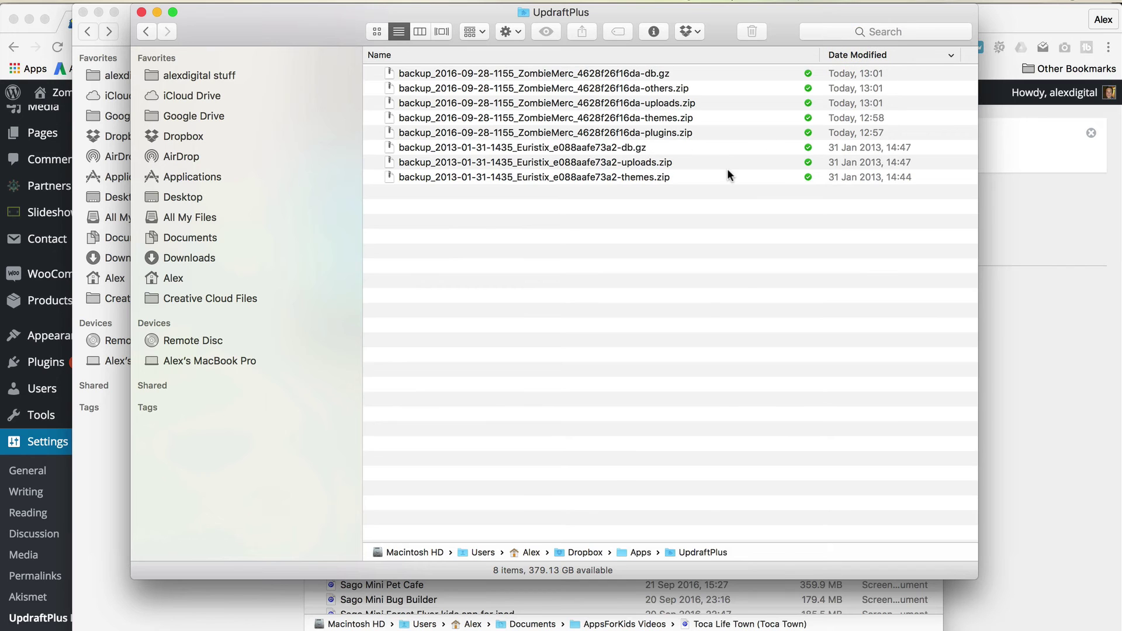
Move the three Euristix backup files from January 2013 to the trash.
left_click(655, 149)
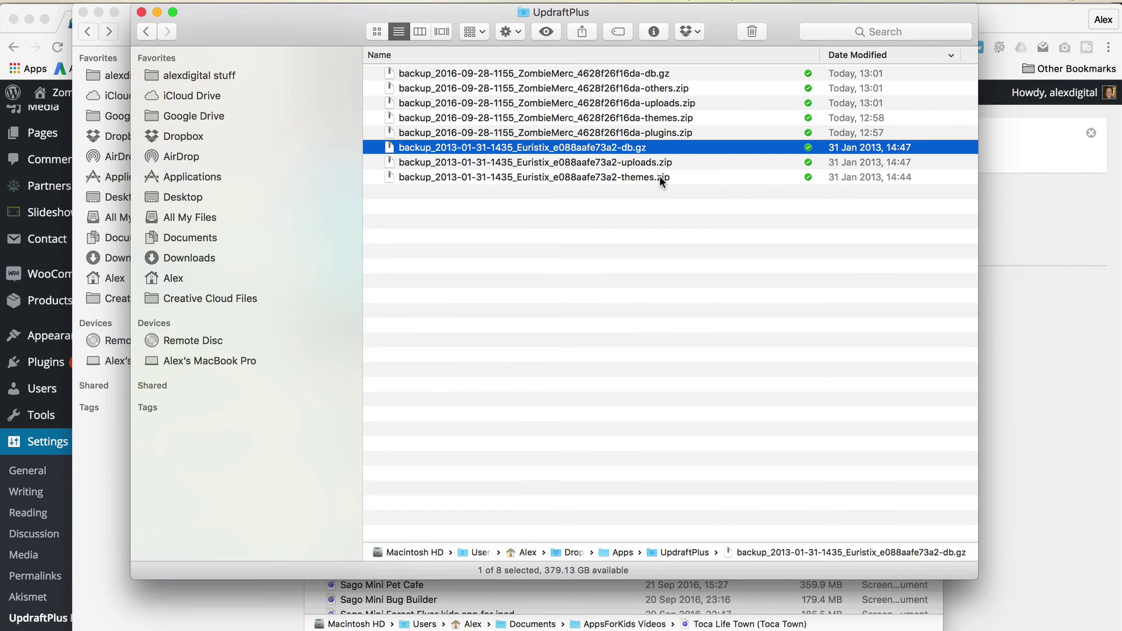
left_click(658, 177, "shift")
left_click_drag(542, 168, 939, 609)
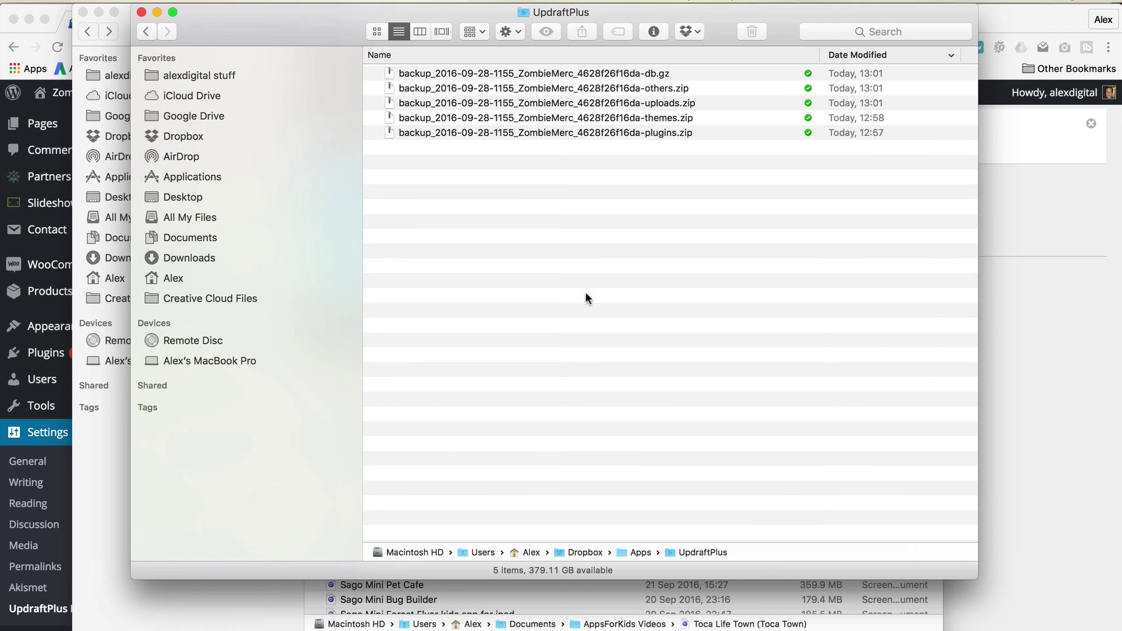
Return to UpdraftPlus in the browser and select Plugins, Themes, Others and Database for restoring from the Sep 28, 2016 11:55 backup.
left_click(1011, 256)
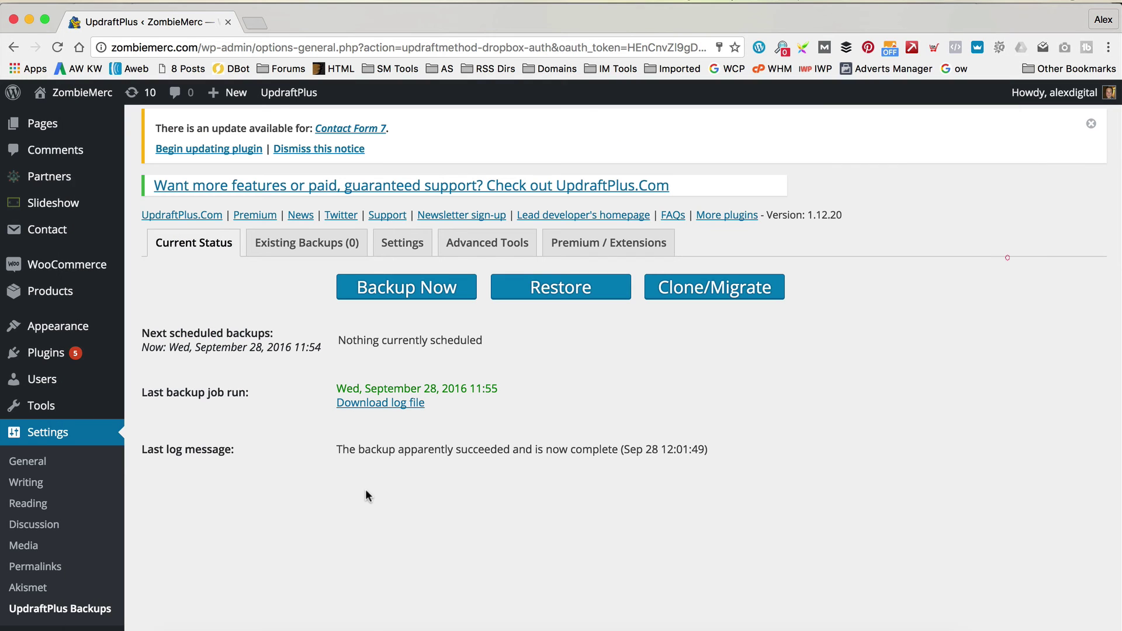
left_click(584, 285)
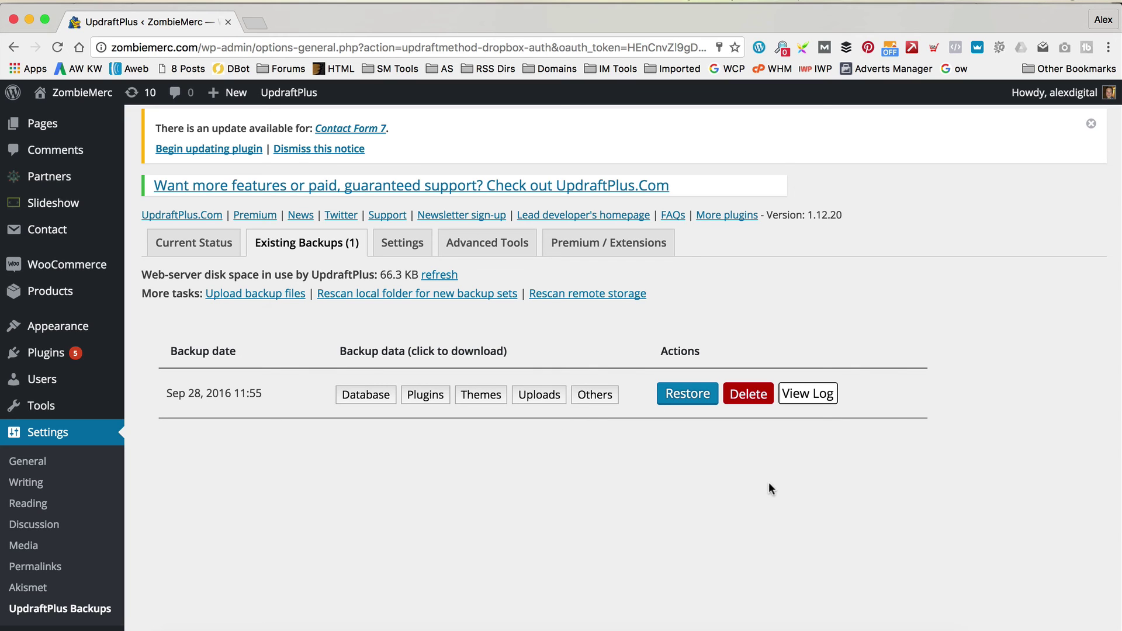
left_click(683, 393)
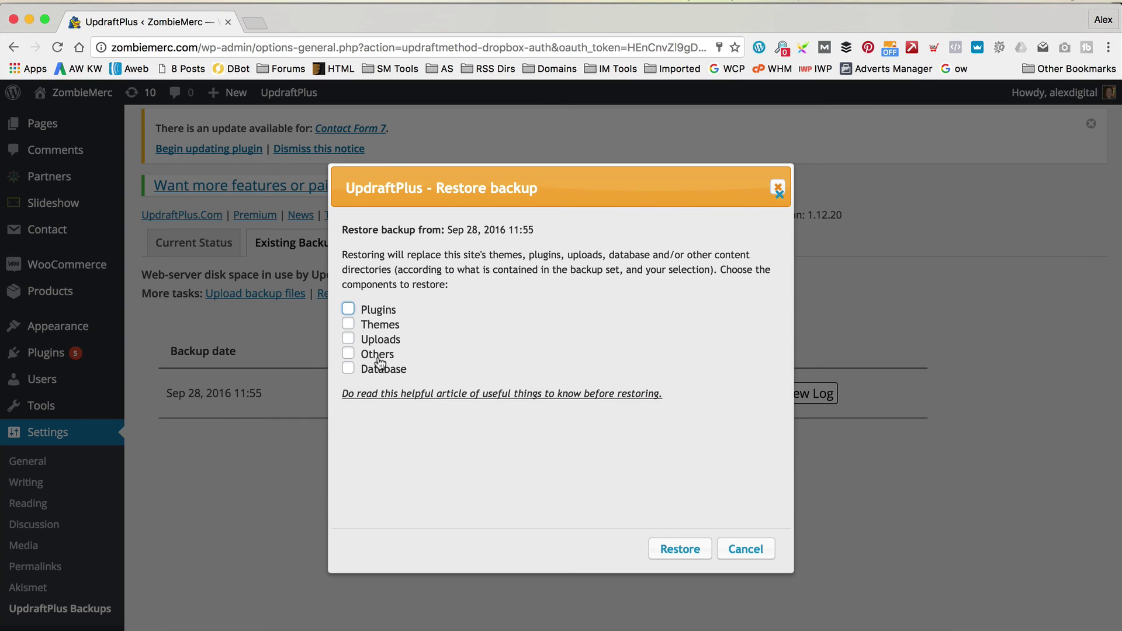
left_click(368, 314)
left_click(371, 327)
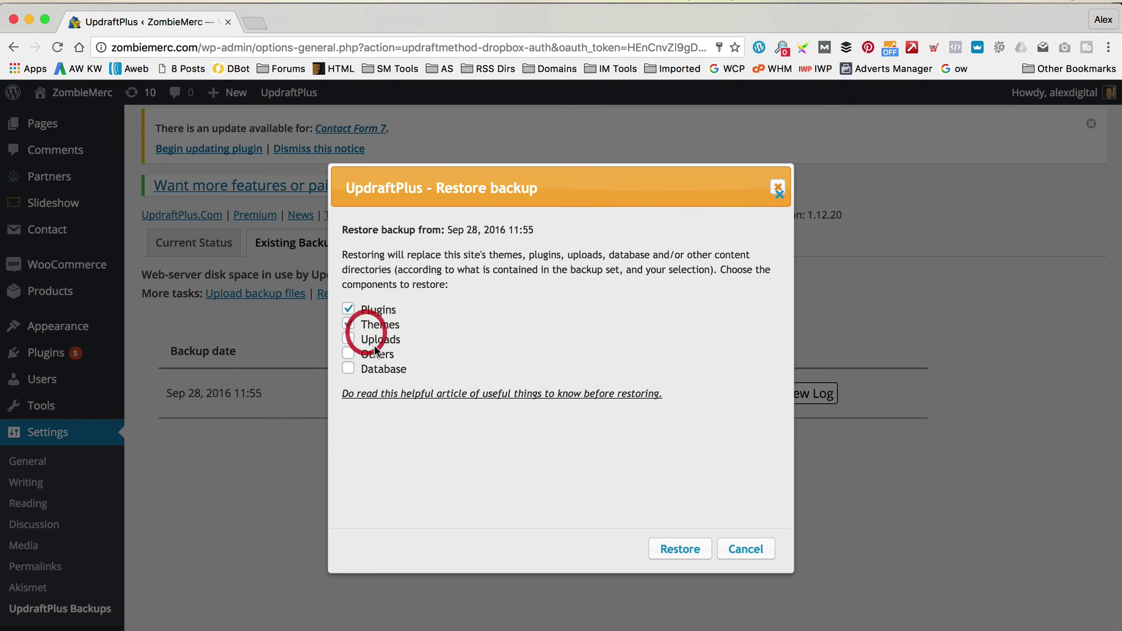
left_click(380, 354)
left_click(378, 369)
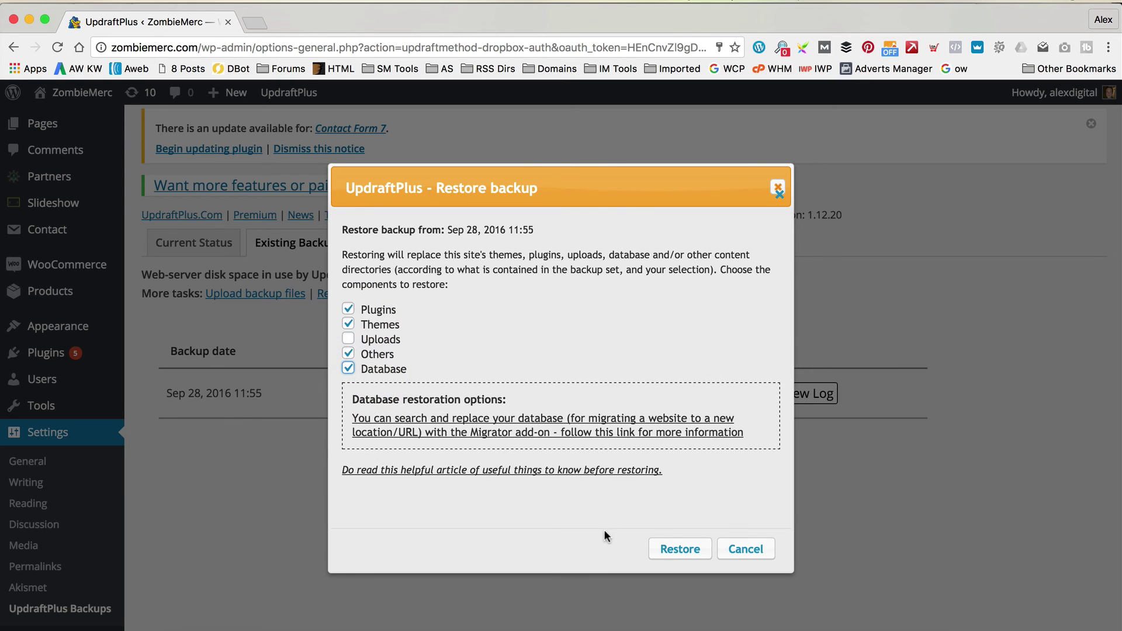